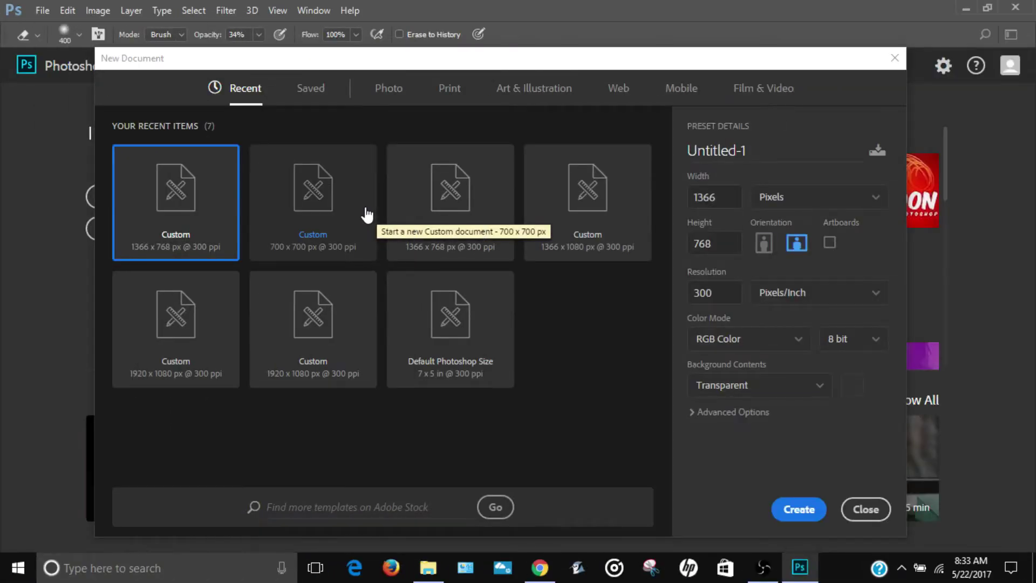
- Create a 500 × 500 px document with a white background, starting from the 700 × 700 preset
left_click(365, 214)
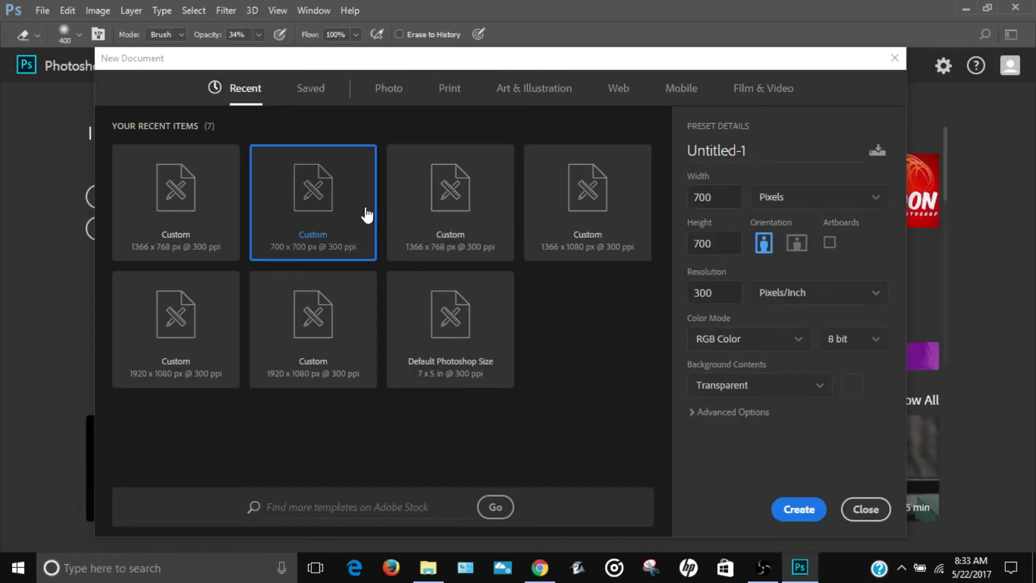
double_click(720, 198)
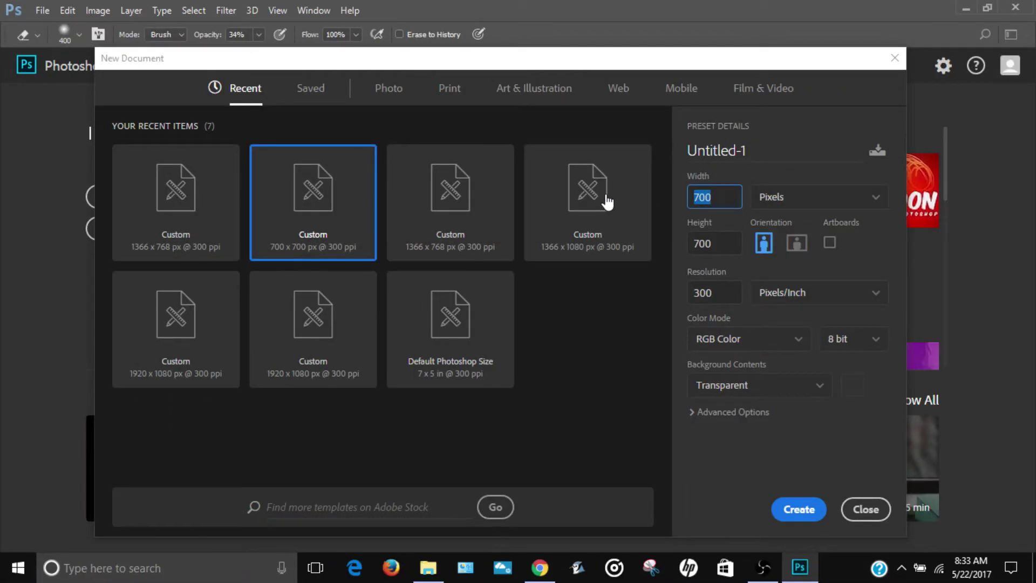
type("5000")
key("BackSpace")
double_click(721, 247)
type("500")
left_click(781, 396)
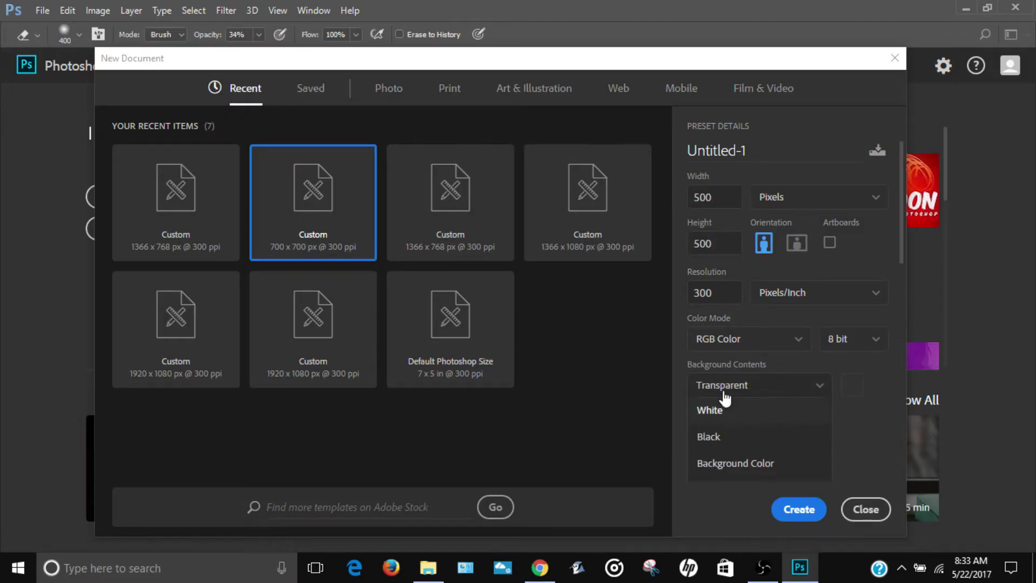
left_click(715, 412)
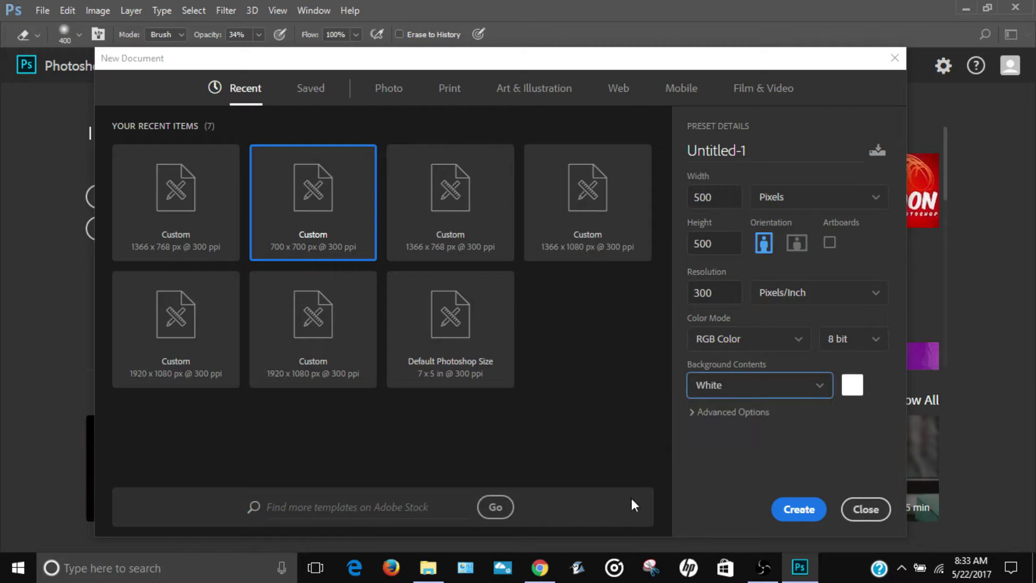
left_click(789, 509)
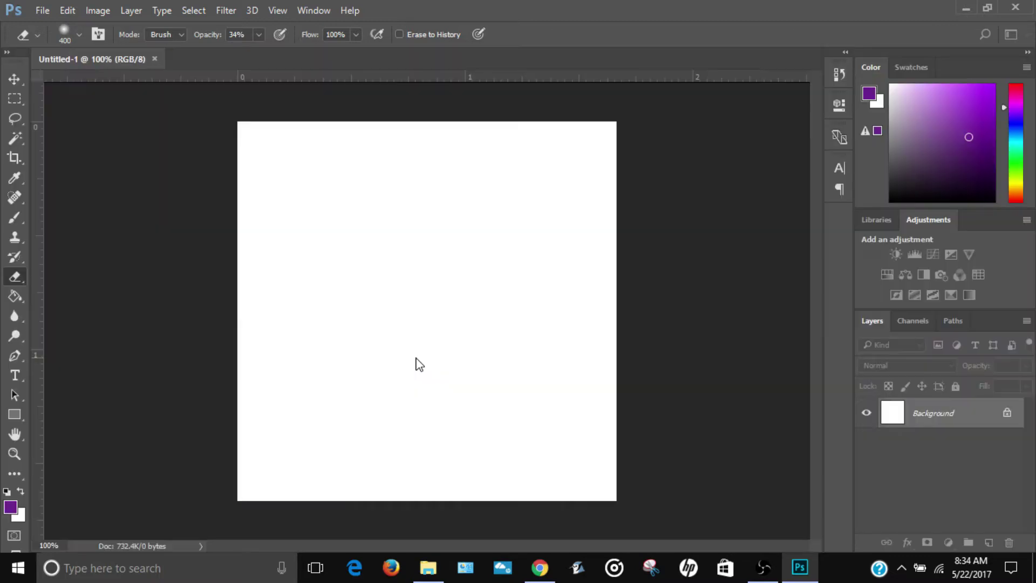
- Switch to the Polygon Tool and set it to 6 sides
key("v")
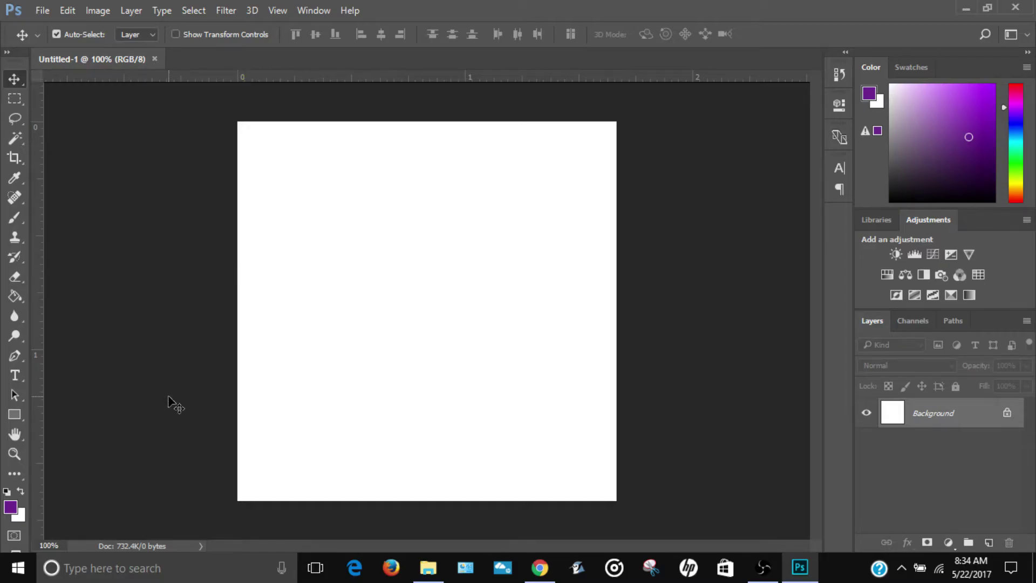
left_click(18, 415)
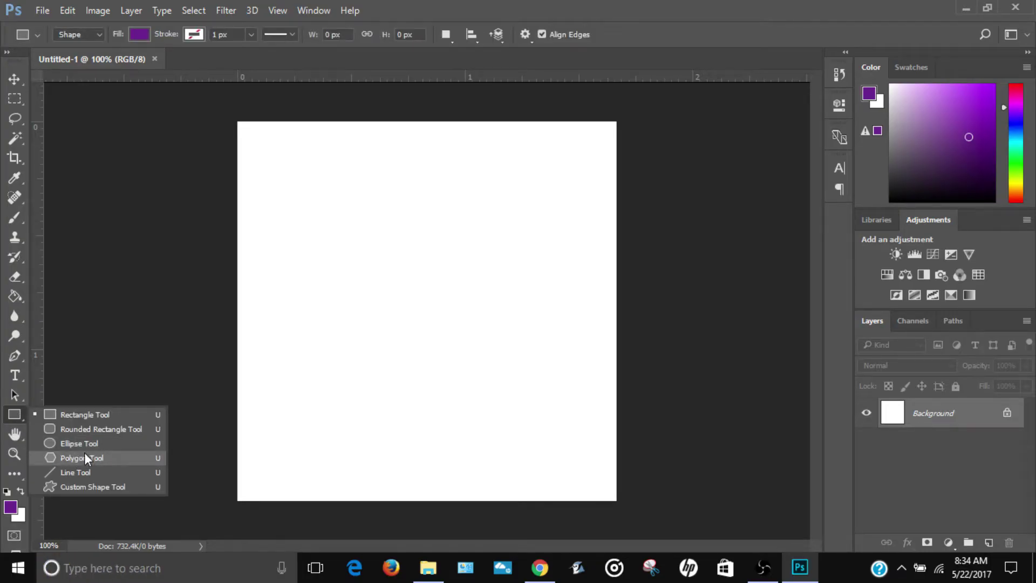
left_click(84, 453)
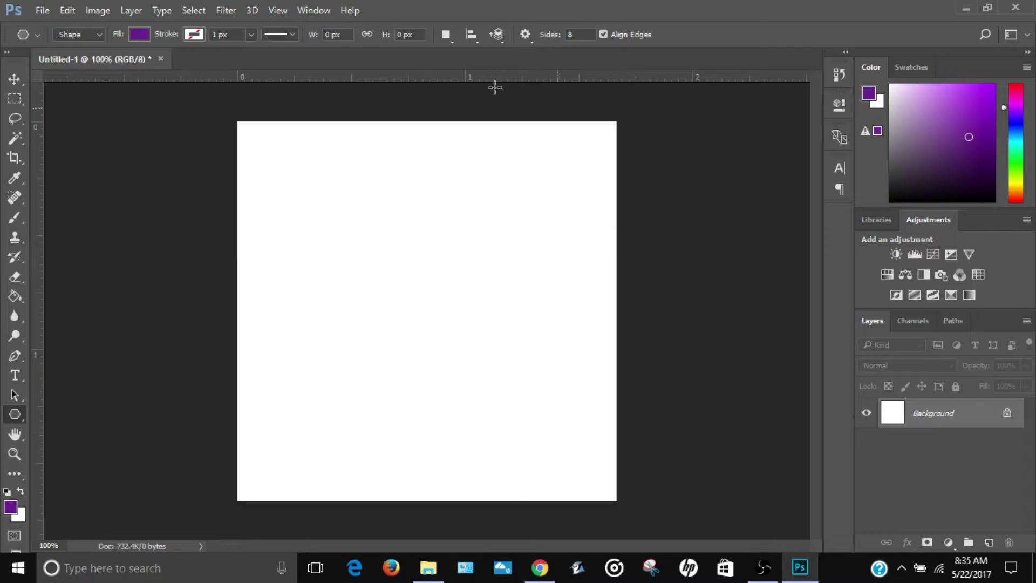
left_click(592, 31)
- Set the polygon fill to white and the stroke to none
left_click(140, 34)
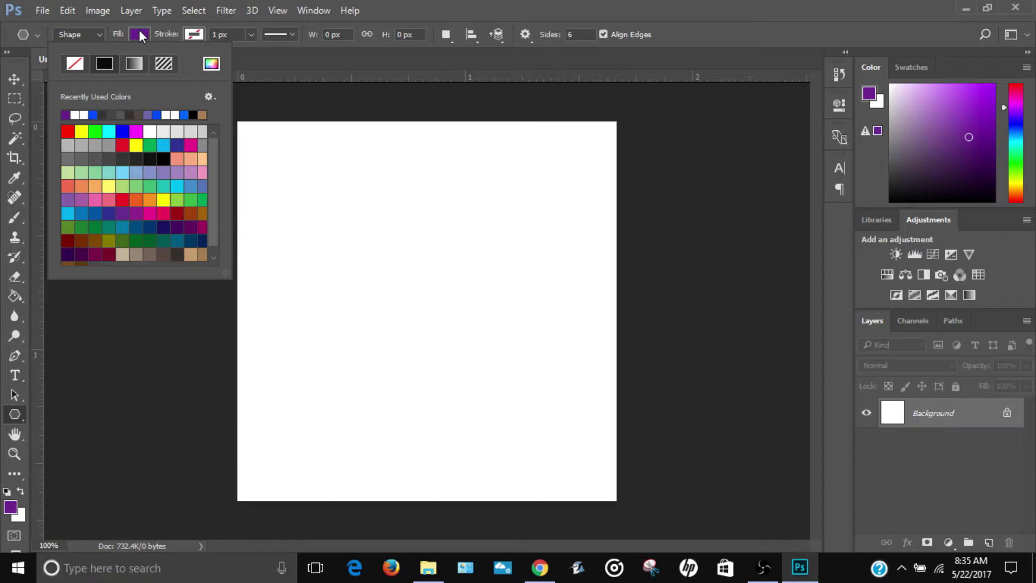
left_click(79, 114)
left_click(143, 35)
left_click(194, 35)
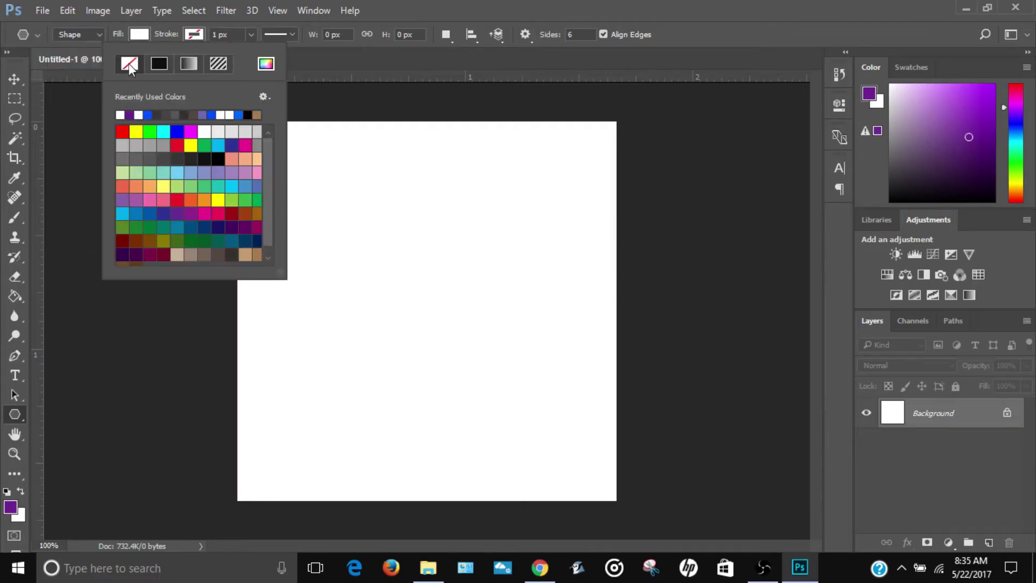
left_click(101, 175)
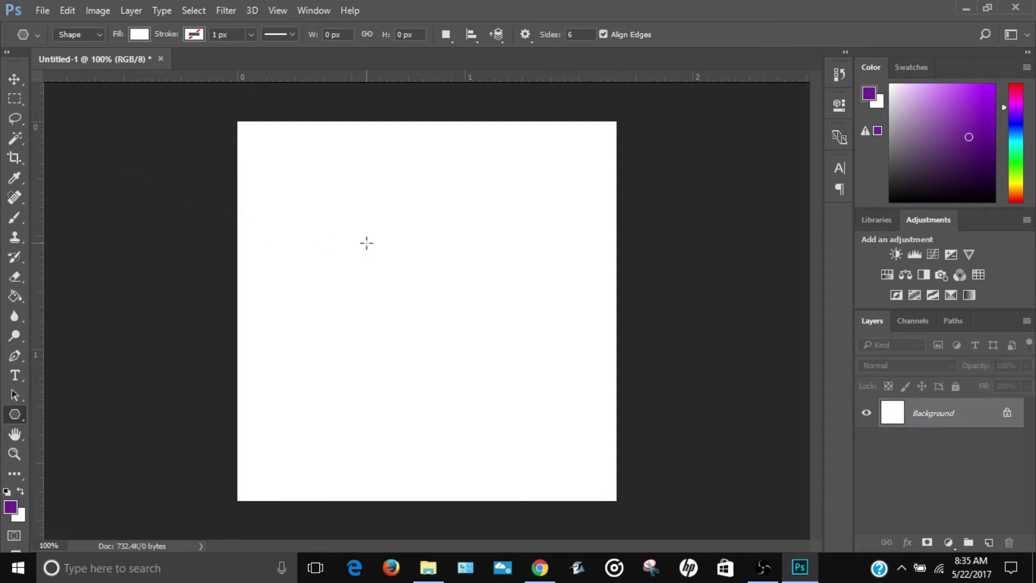
- Draw a hexagon, change its fill to purple, and drag it toward the canvas centre
left_click_drag(369, 245, 428, 370)
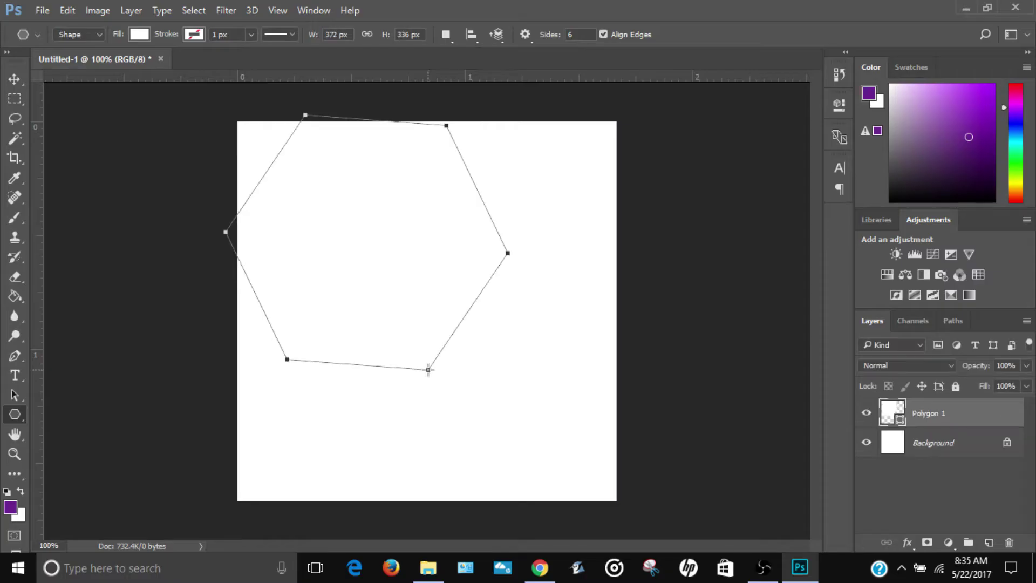
left_click(15, 79)
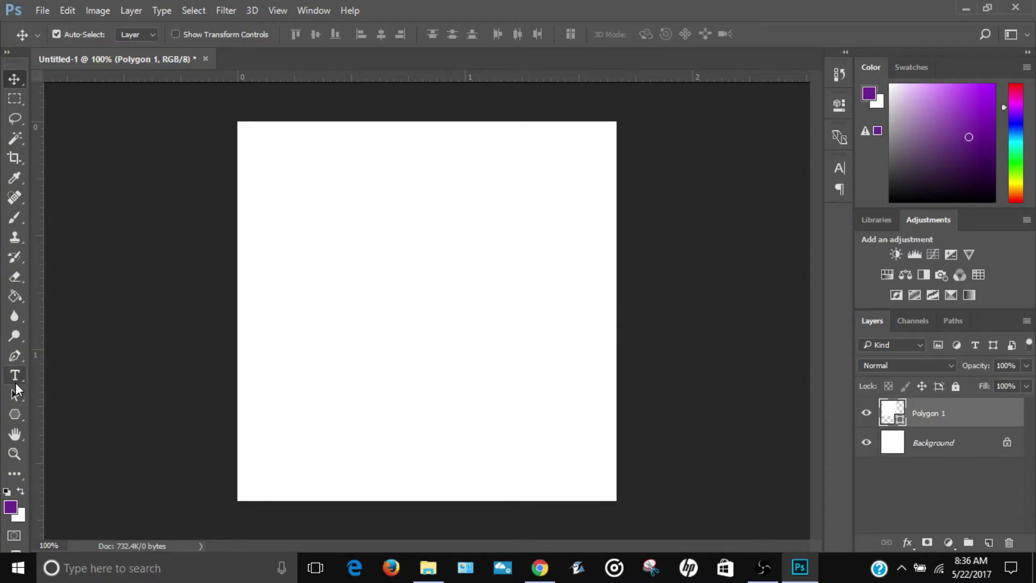
left_click(13, 414)
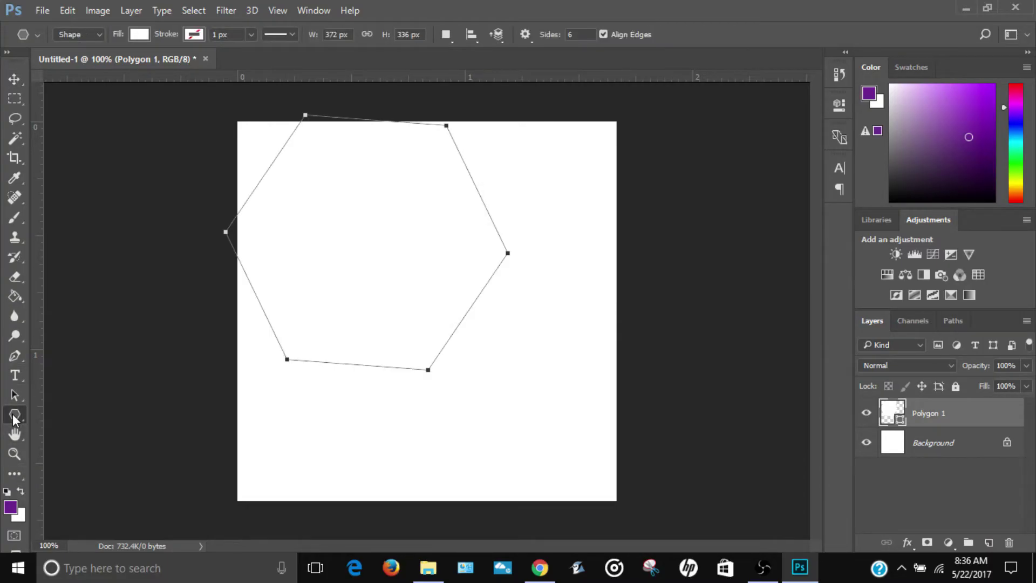
left_click(139, 34)
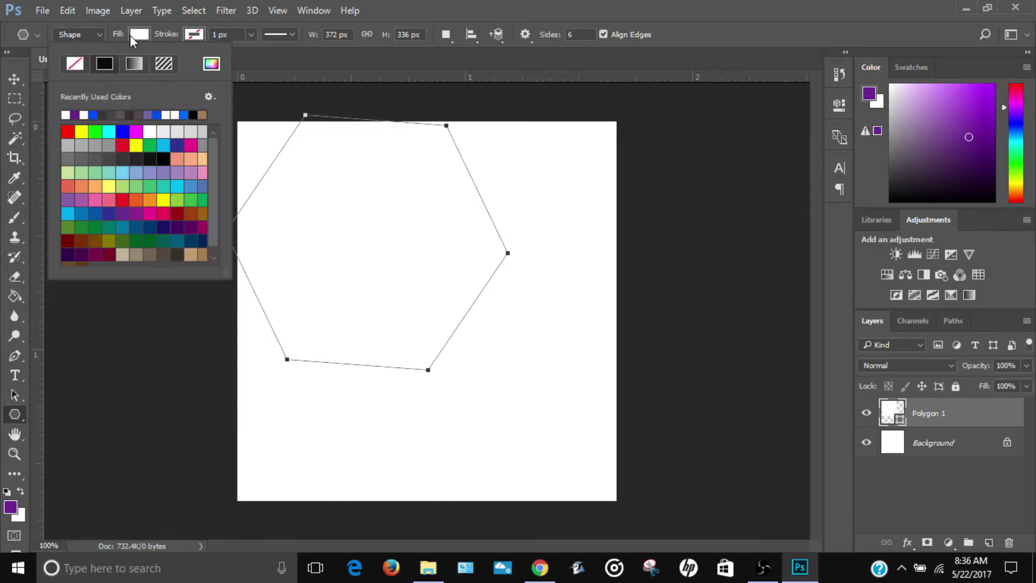
left_click(74, 113)
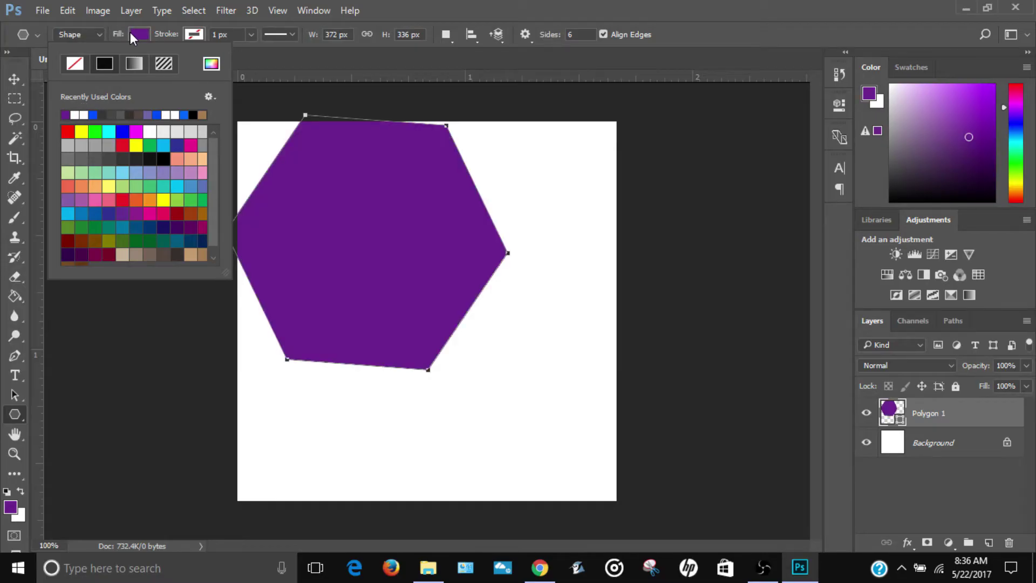
left_click(133, 31)
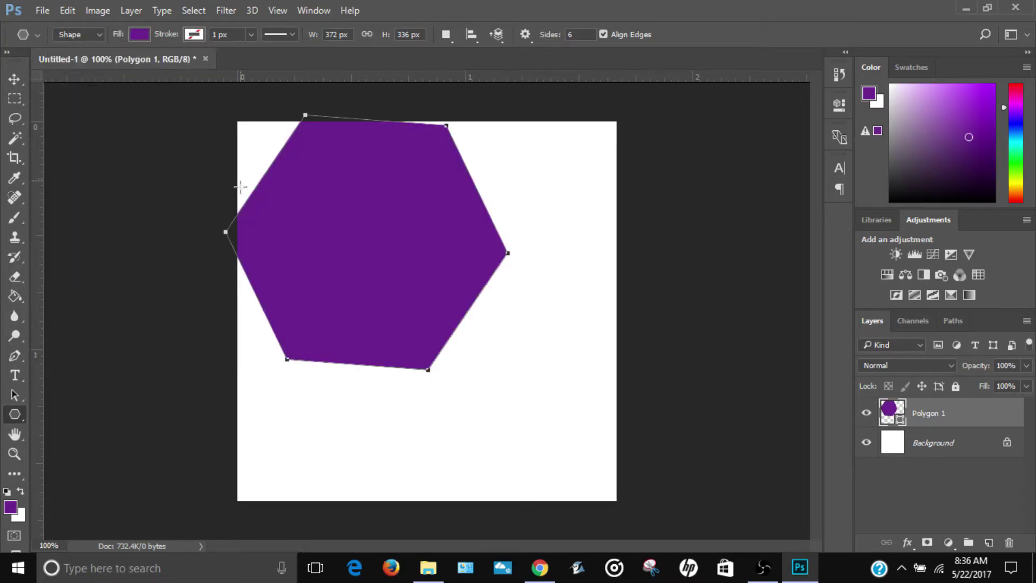
left_click(19, 78)
left_click_drag(374, 196, 428, 245)
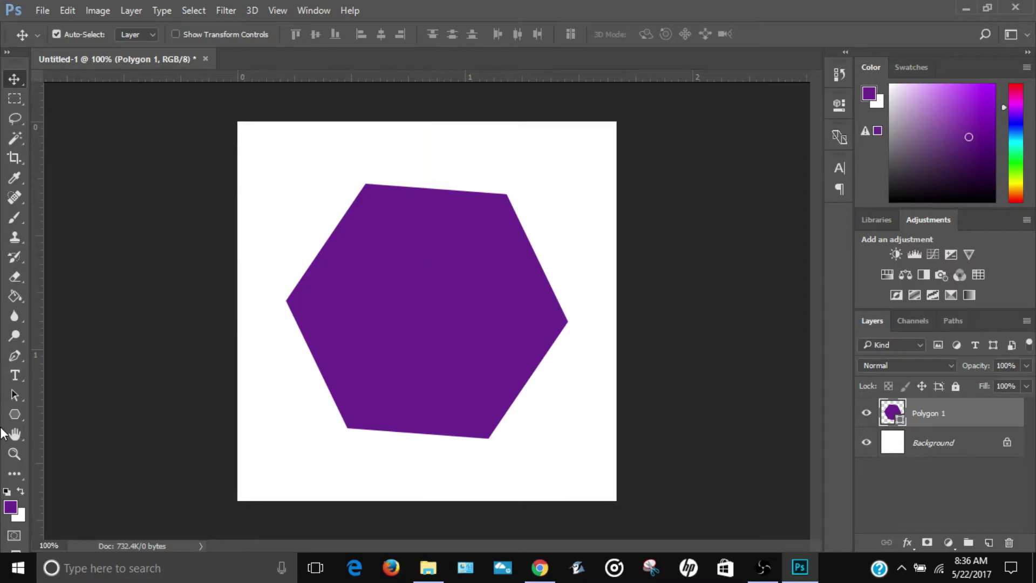
- Rotate the hexagon upright against a temporary vertical centre guide, then remove the guide
left_click_drag(40, 355, 428, 379)
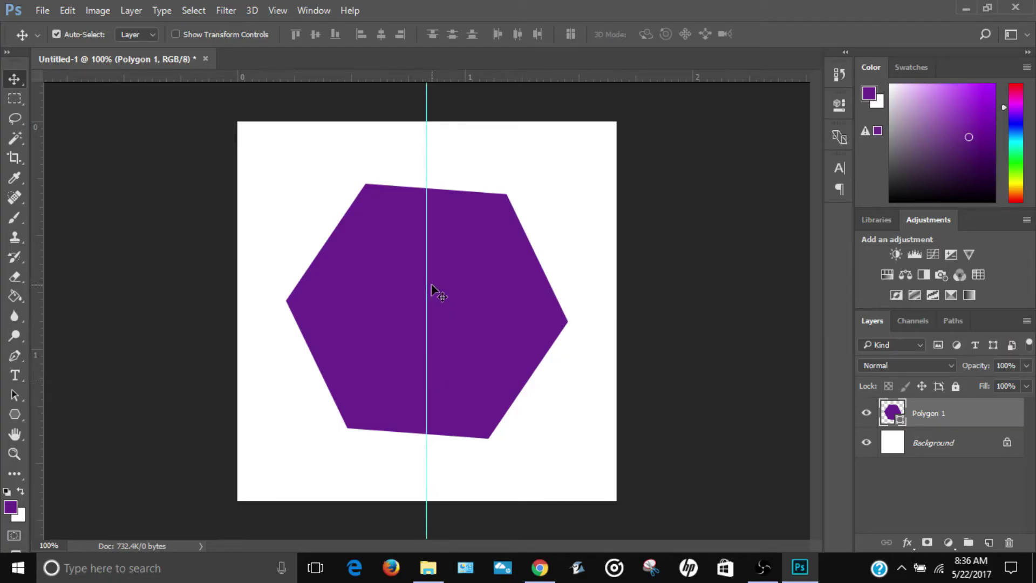
left_click_drag(507, 248, 500, 270)
key("ctrl")
key("ctrl+t")
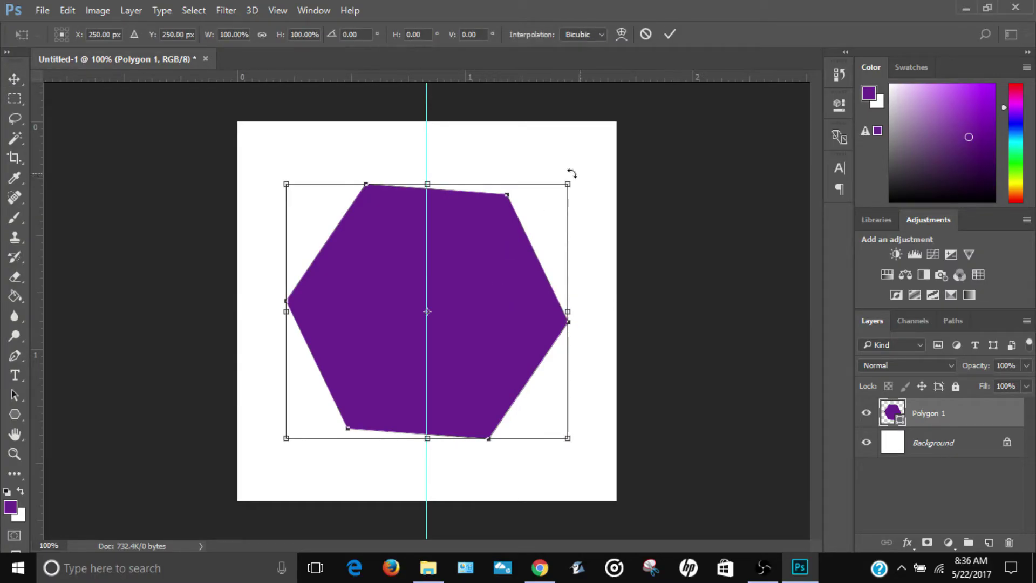
left_click_drag(587, 170, 599, 257)
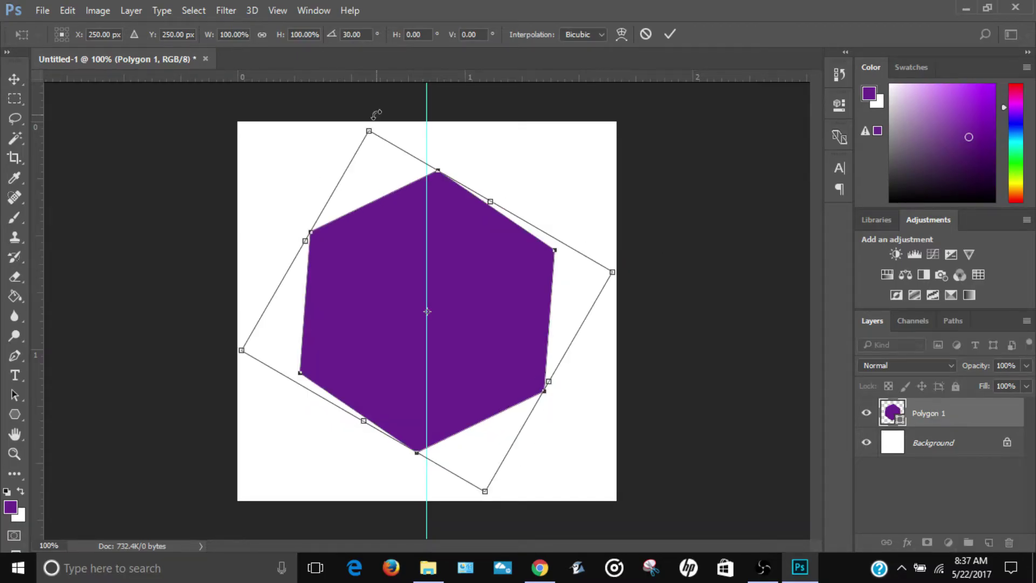
left_click_drag(377, 114, 361, 115)
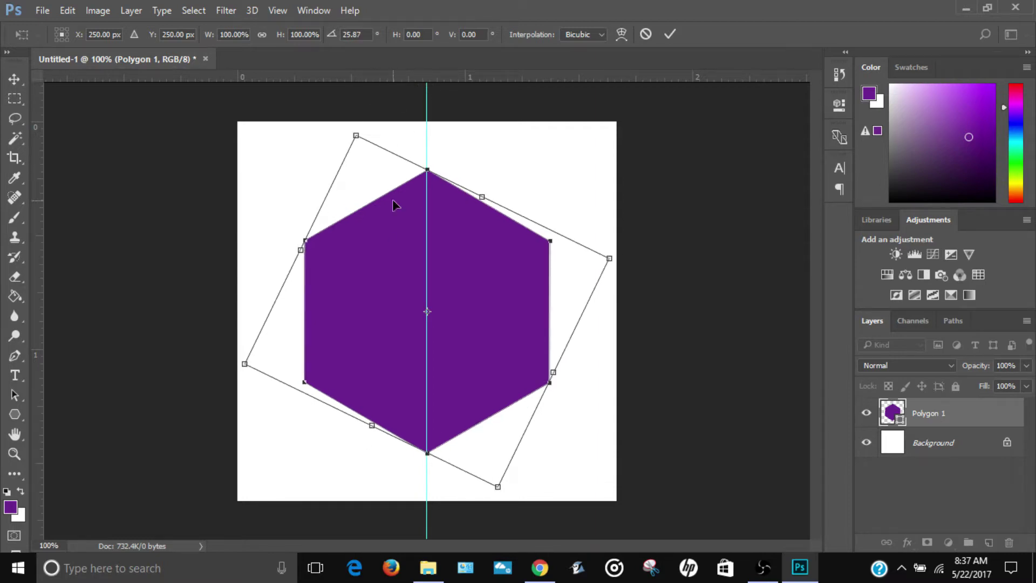
key("Escape")
left_click_drag(428, 157, 22, 178)
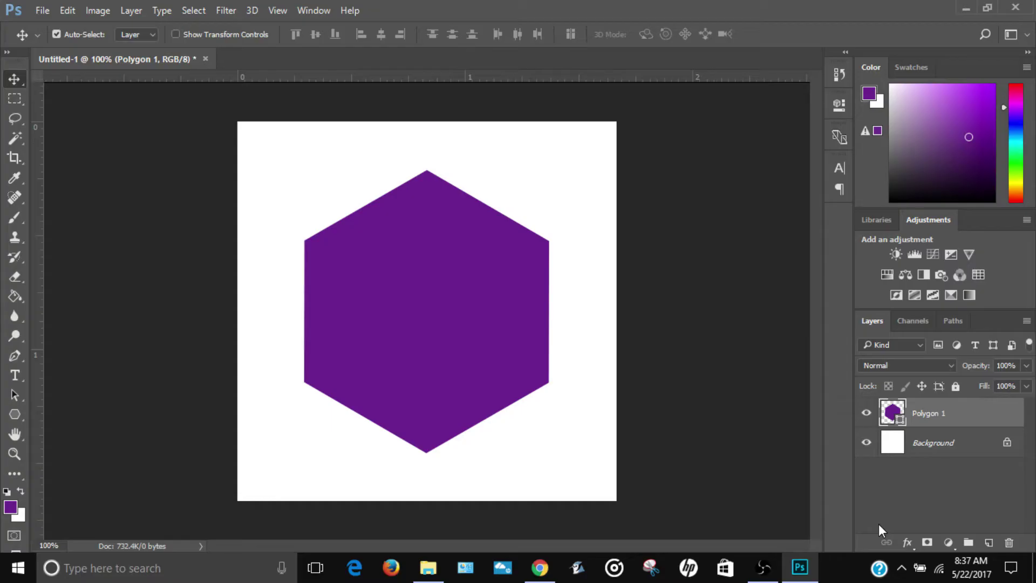
left_click(53, 8)
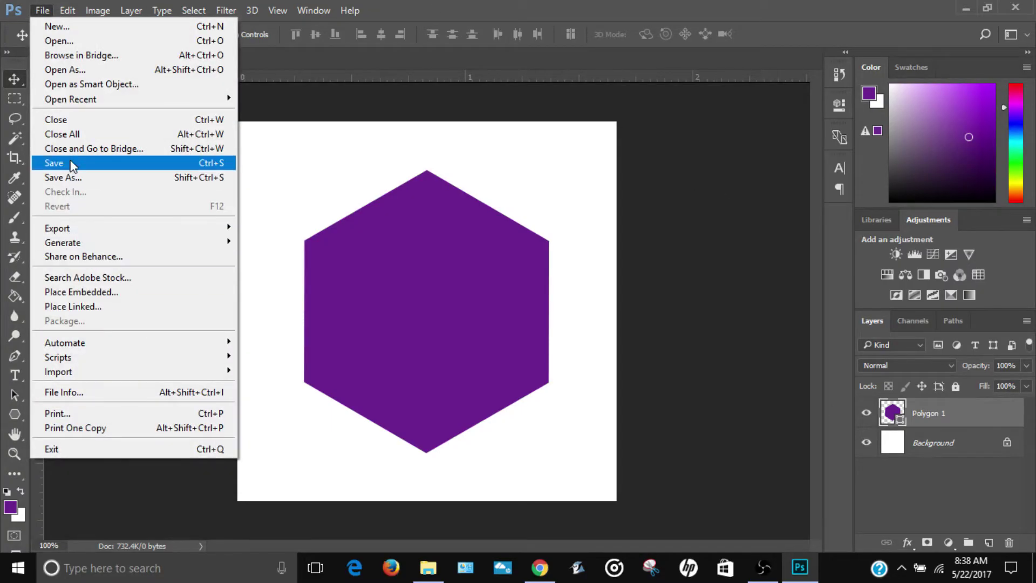
- Place the digitization-1599552_1920 image into the document
left_click(81, 292)
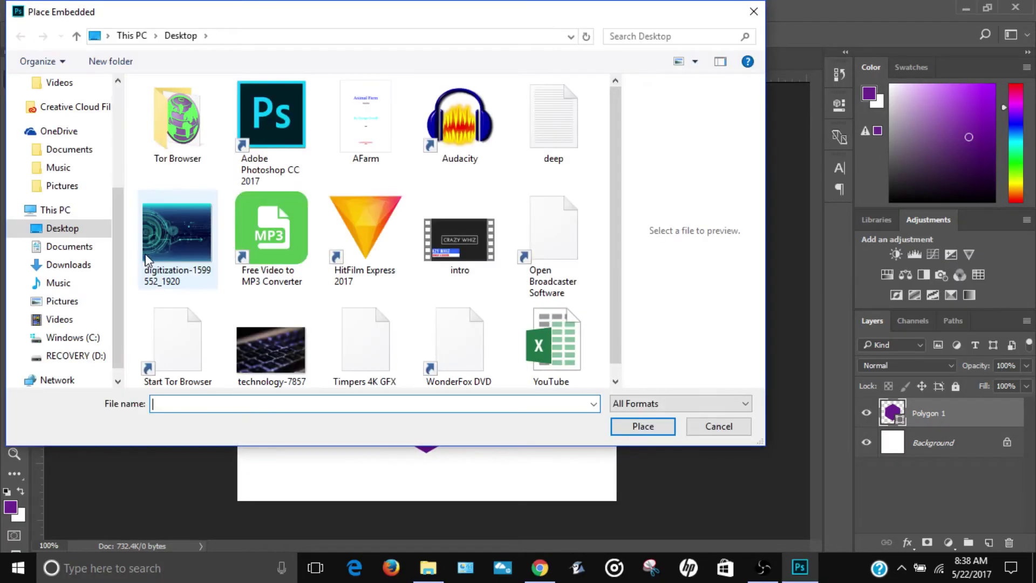
double_click(181, 248)
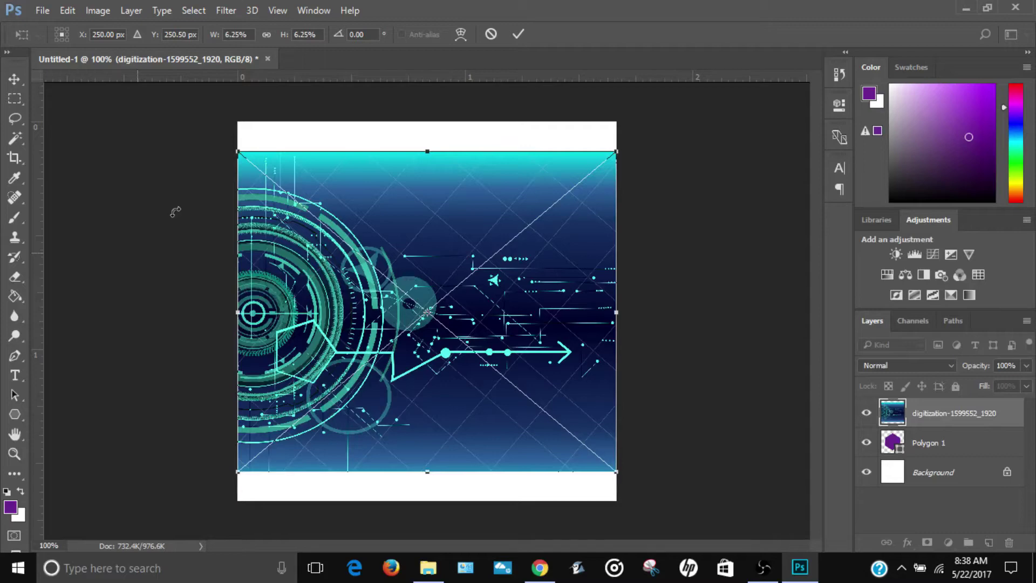
left_click_drag(617, 149, 520, 233)
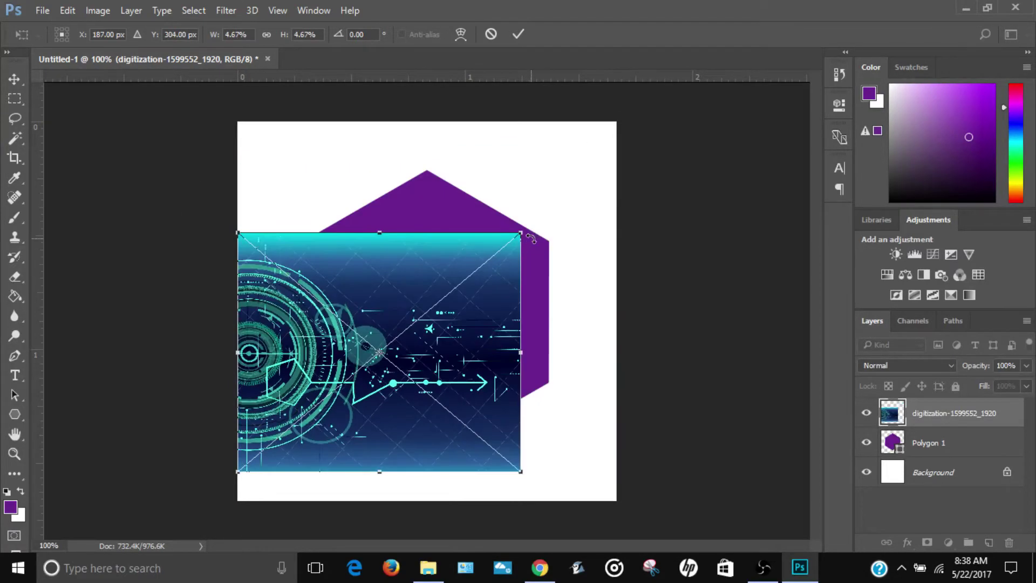
key("Return")
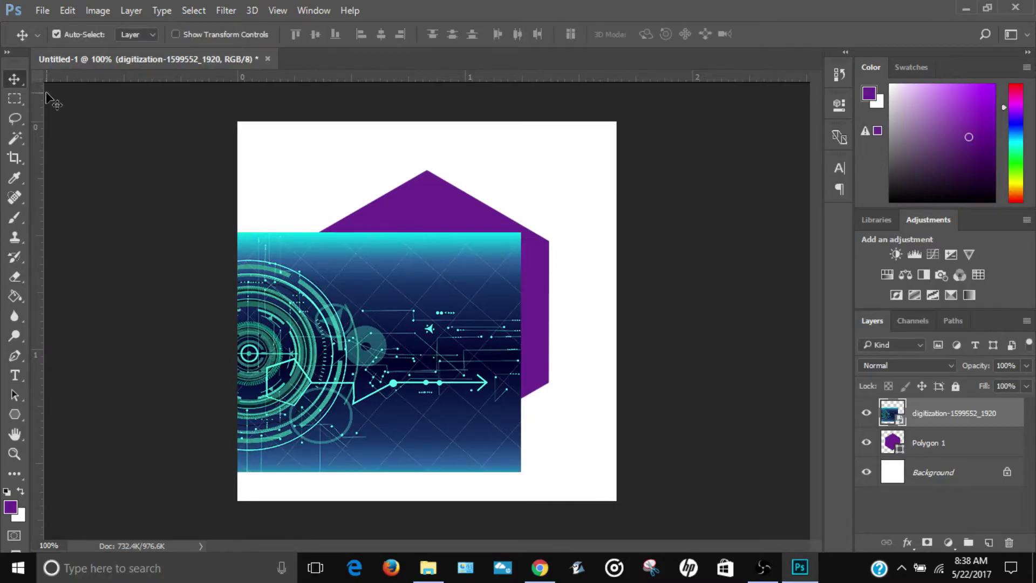
- Enlarge the tech image and position it over the hexagon
left_click_drag(398, 344, 454, 295)
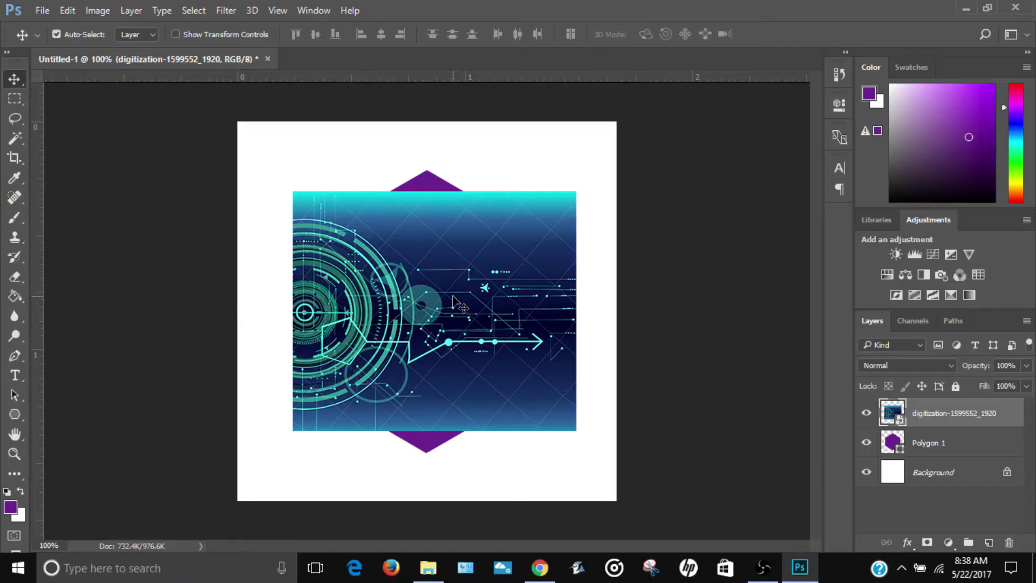
key("ctrl+t")
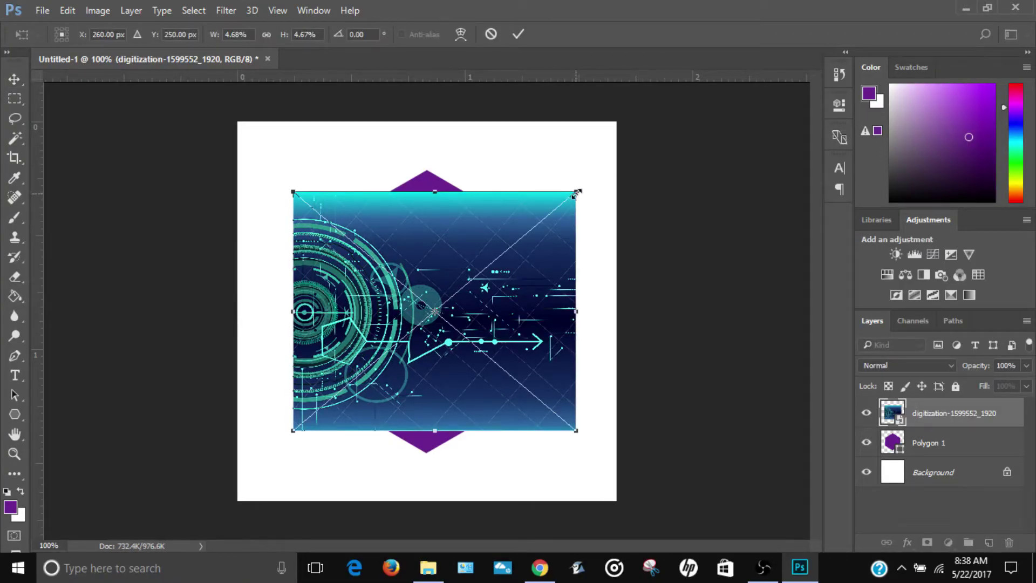
left_click_drag(577, 191, 624, 150)
left_click_drag(521, 160, 474, 224)
key("Return")
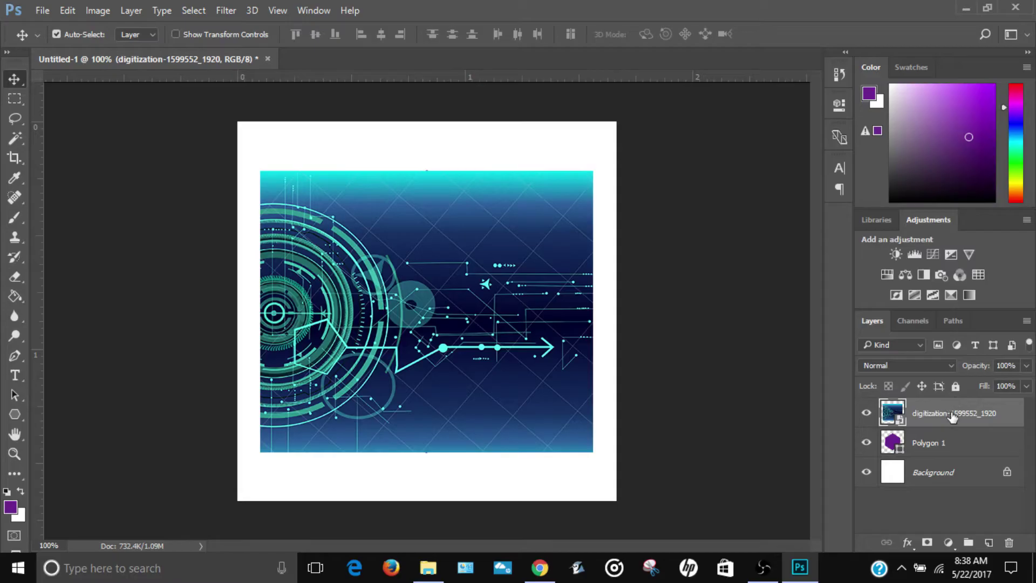
- Move the tech image layer below Polygon 1 and rasterize both layers
left_click_drag(952, 417, 944, 455)
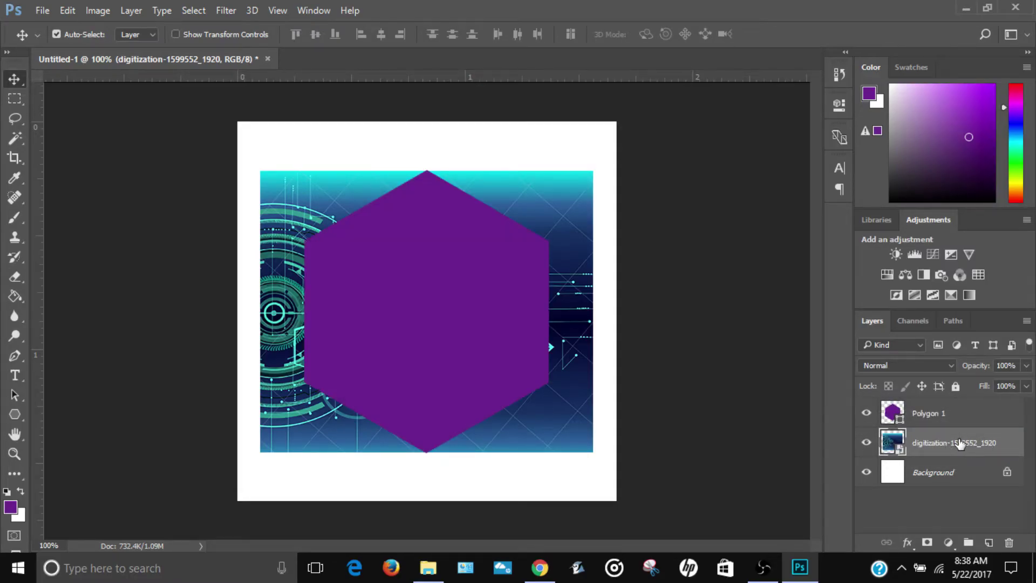
left_click(961, 414)
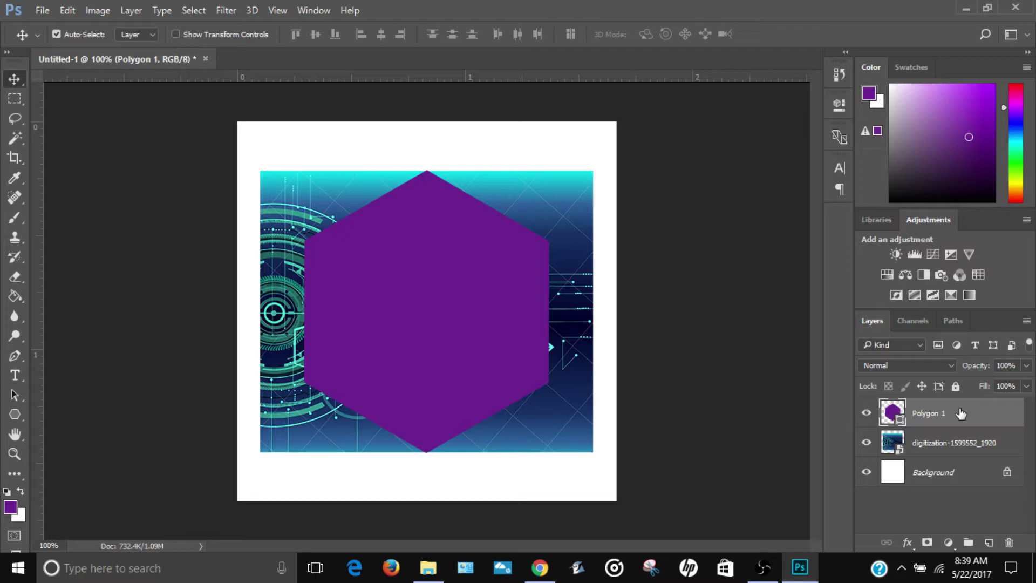
right_click(922, 413)
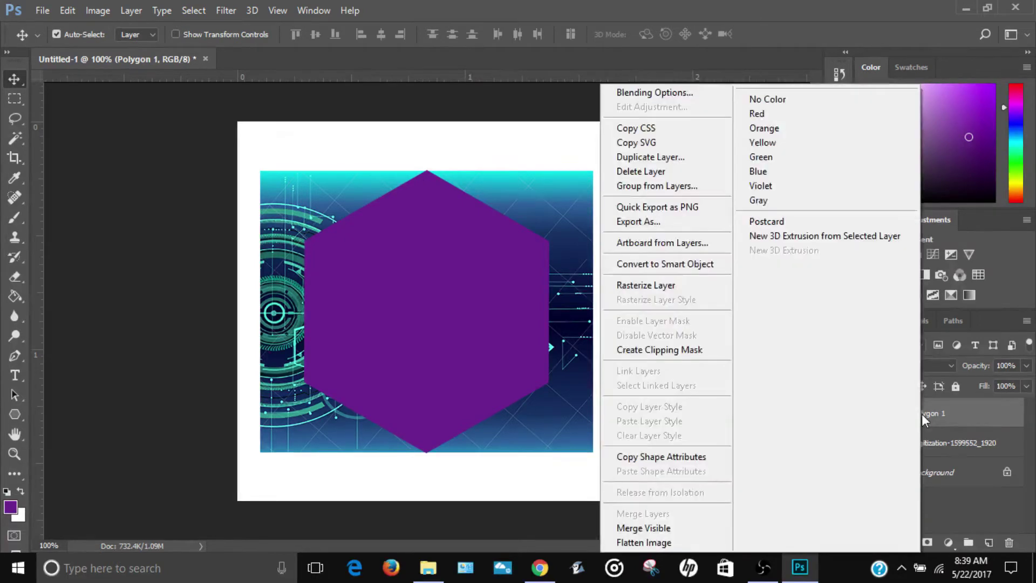
left_click(657, 286)
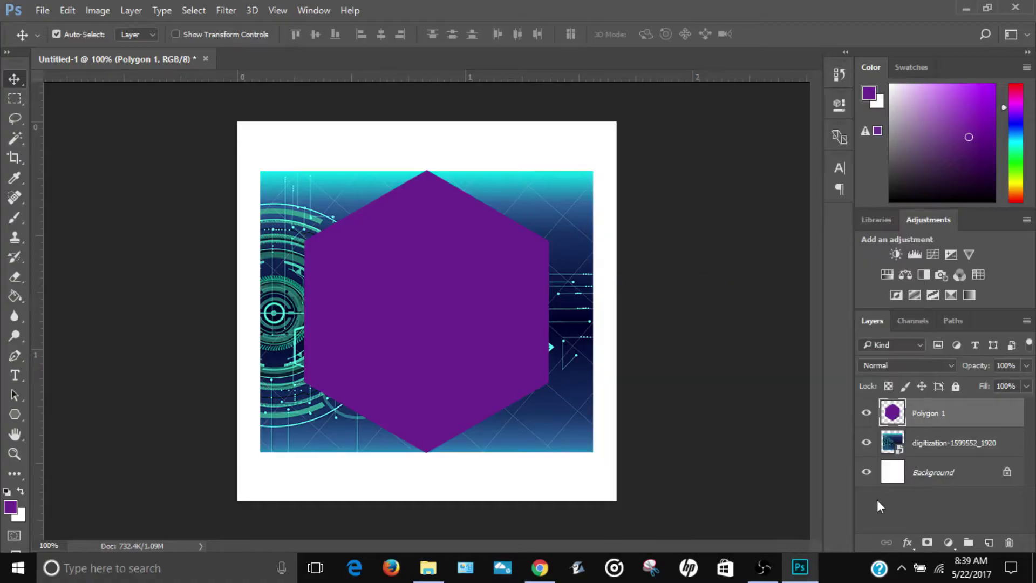
left_click(940, 442)
right_click(940, 442)
left_click(674, 335)
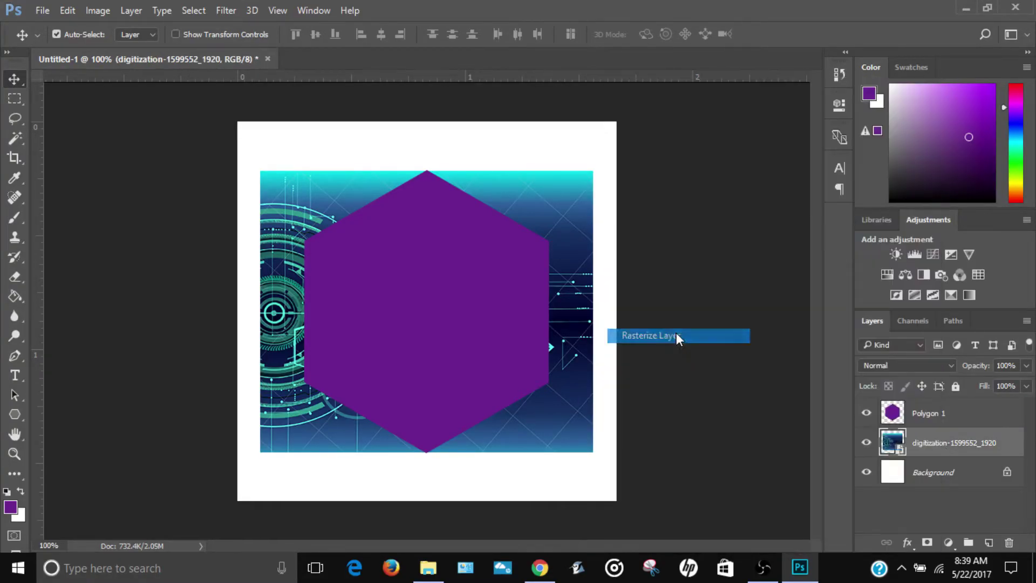
- Set the Polygon 1 layer opacity to 90%
left_click(428, 223)
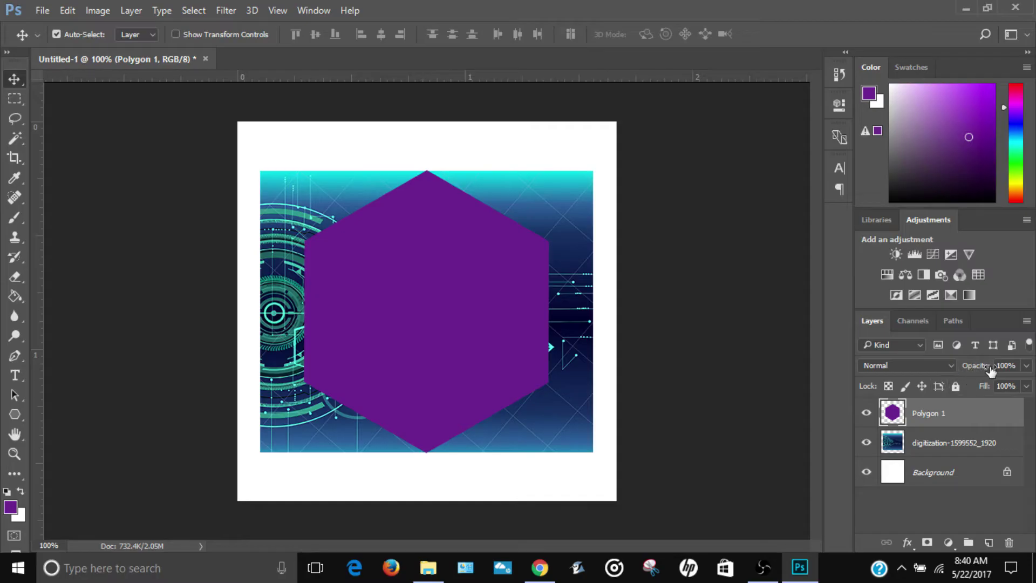
left_click_drag(981, 371, 972, 371)
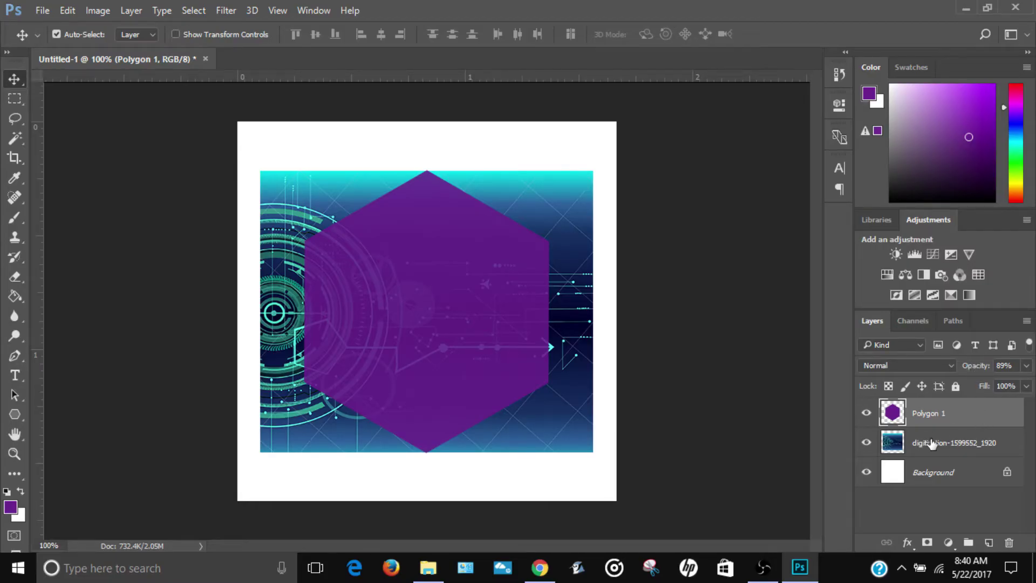
left_click(974, 367)
type("85")
key("BackSpace")
key("BackSpace")
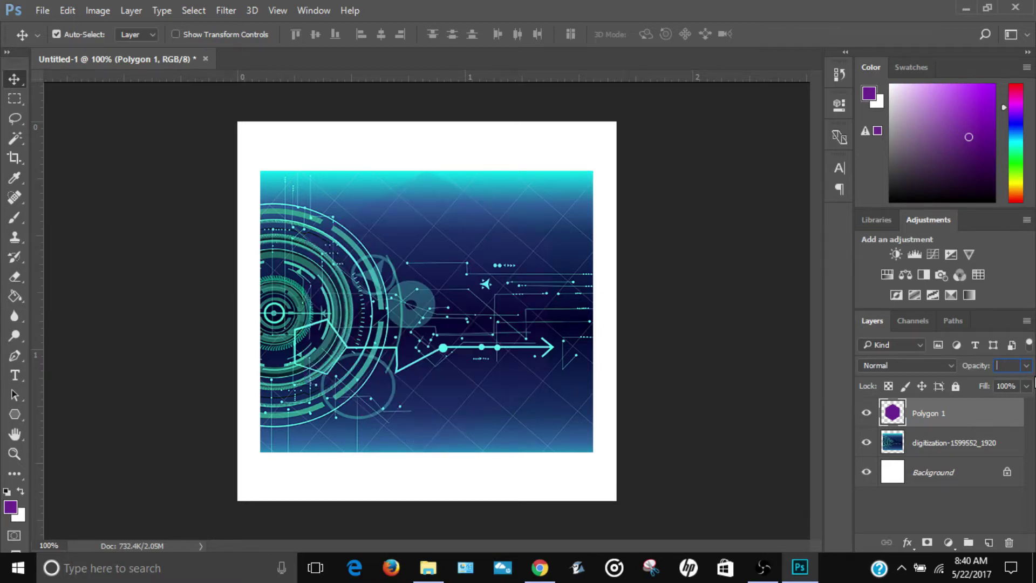
key("Return")
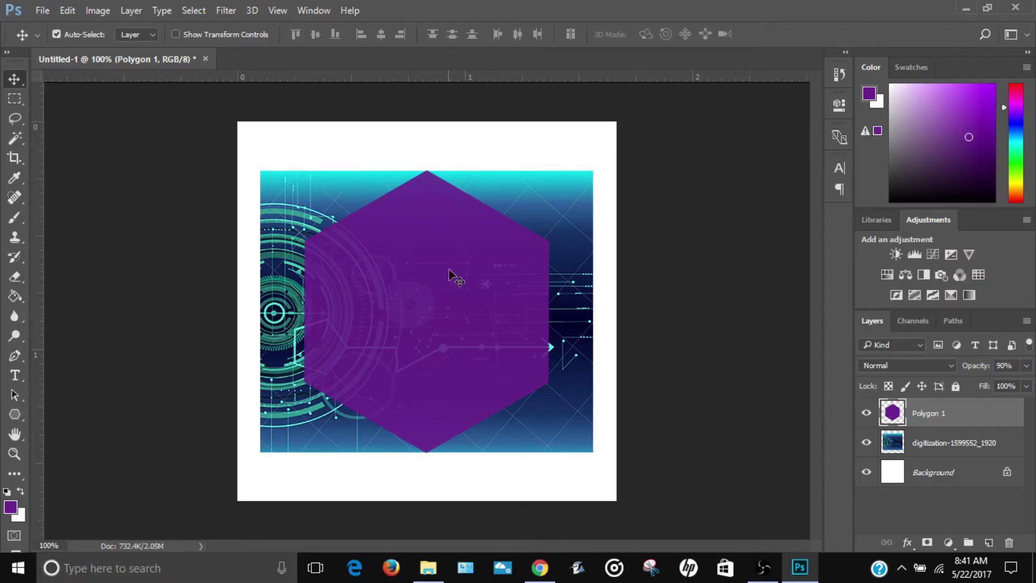
right_click(948, 418)
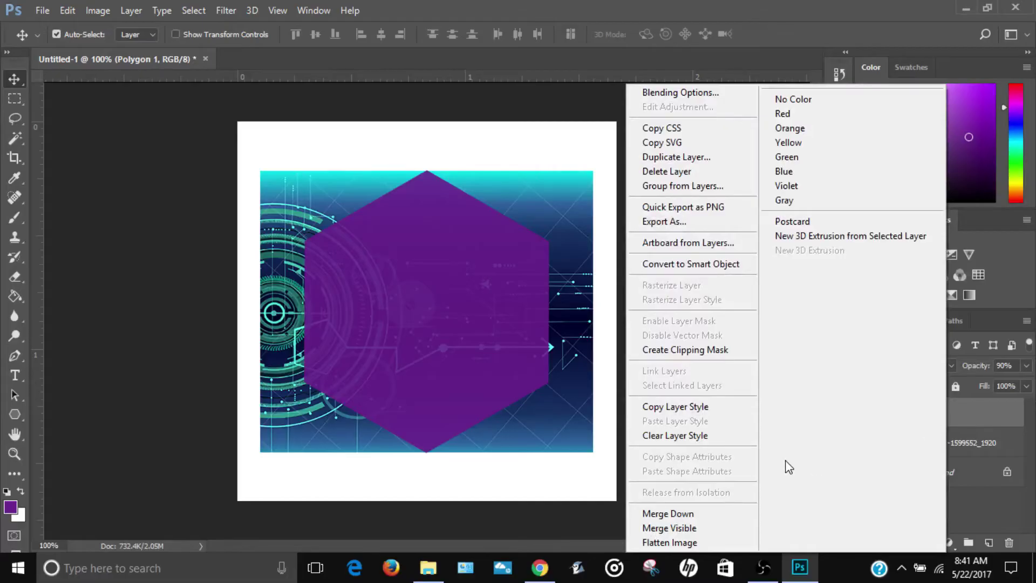
- Merge the hexagon down onto the image and rename the layer 'Polygon'
left_click(655, 513)
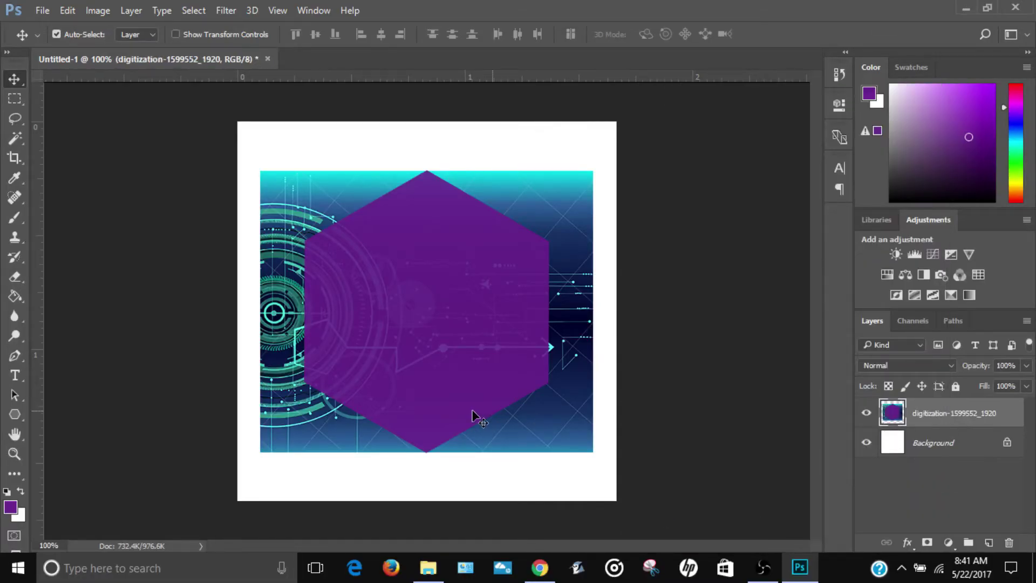
double_click(976, 416)
type("Polygon")
key("Return")
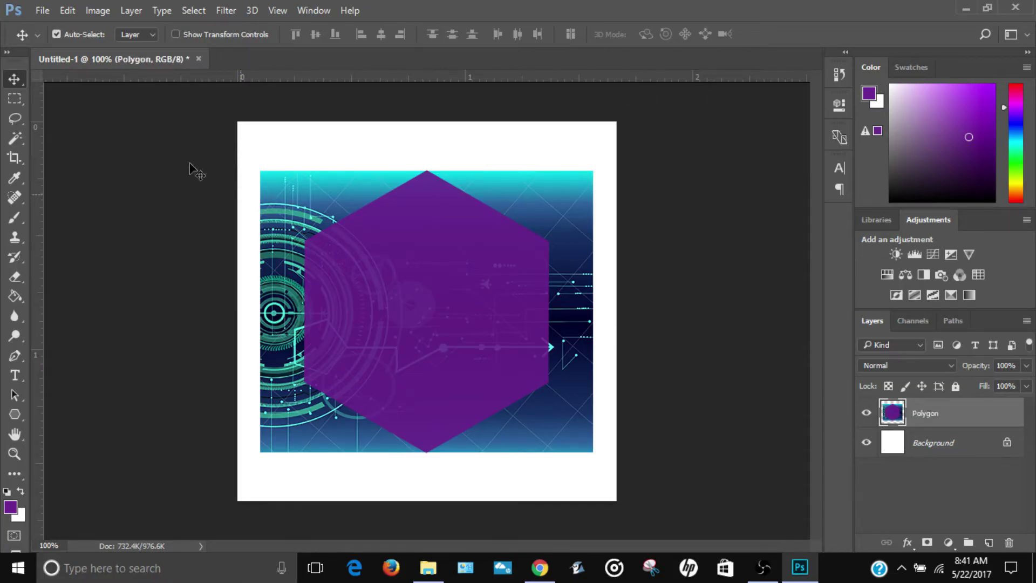
- Delete everything outside the hexagon via a Magic Wand selection inverted, then deselect
left_click(12, 138)
left_click(81, 153)
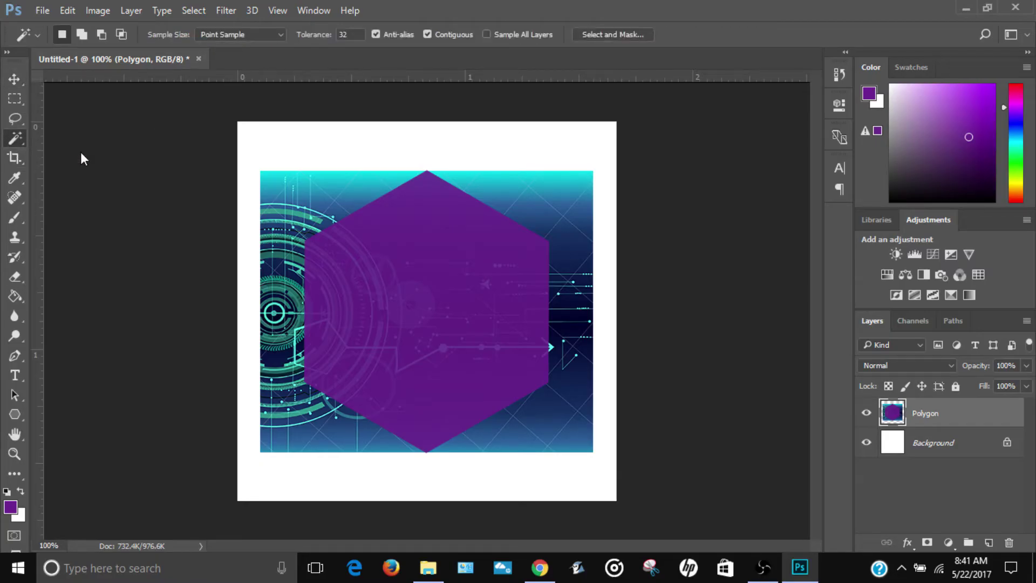
left_click(429, 257)
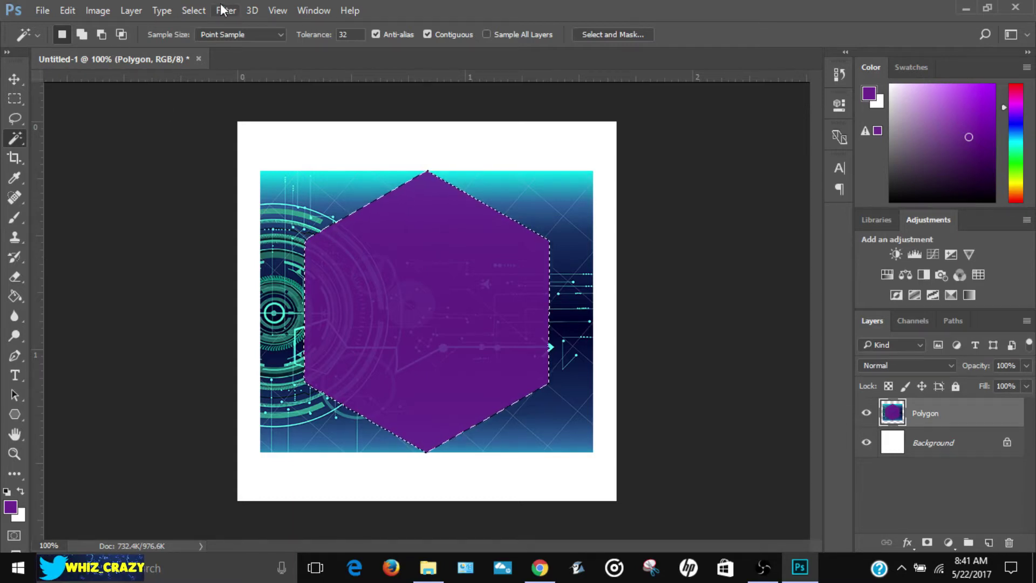
left_click(193, 11)
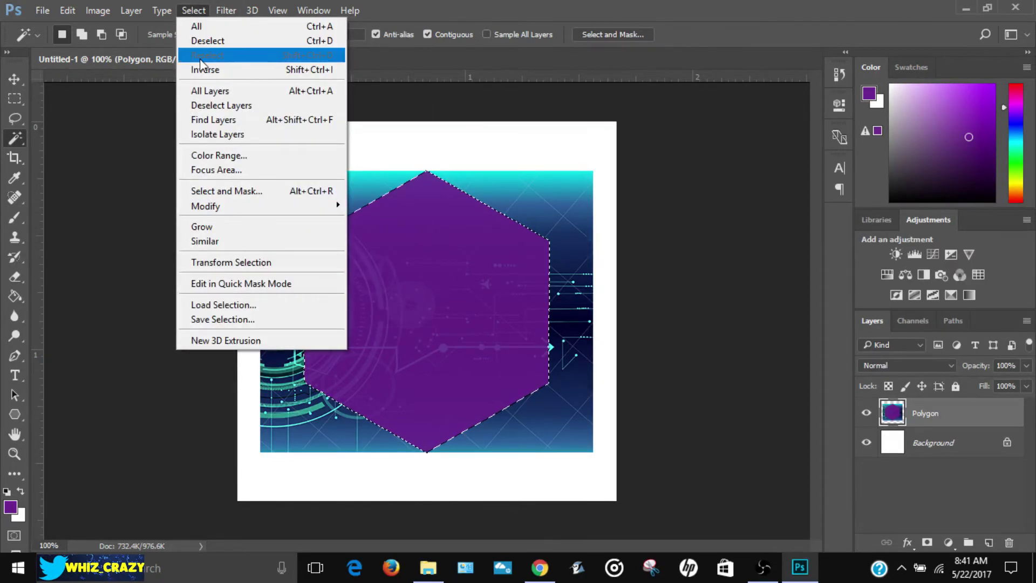
left_click(265, 69)
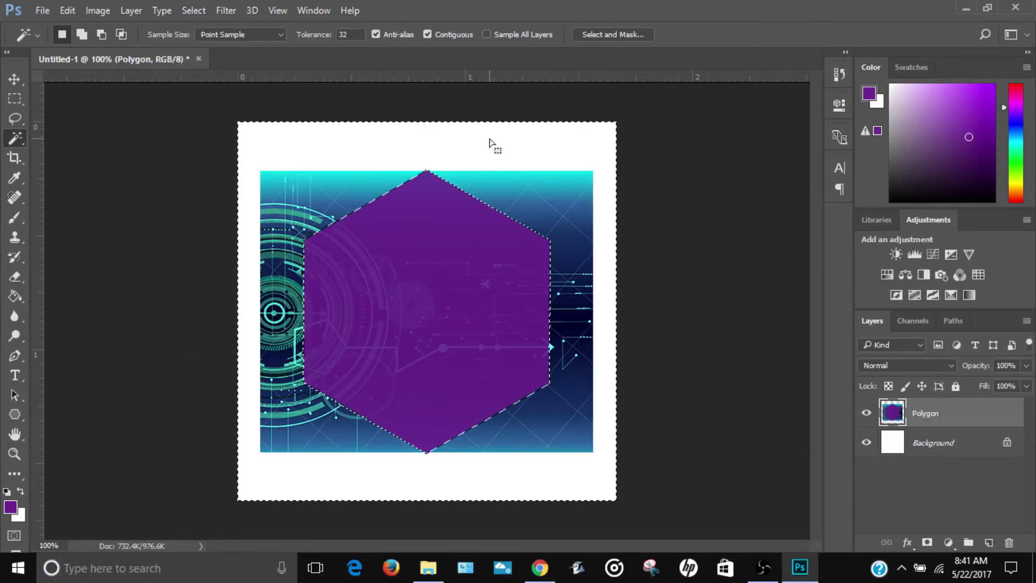
key("Delete")
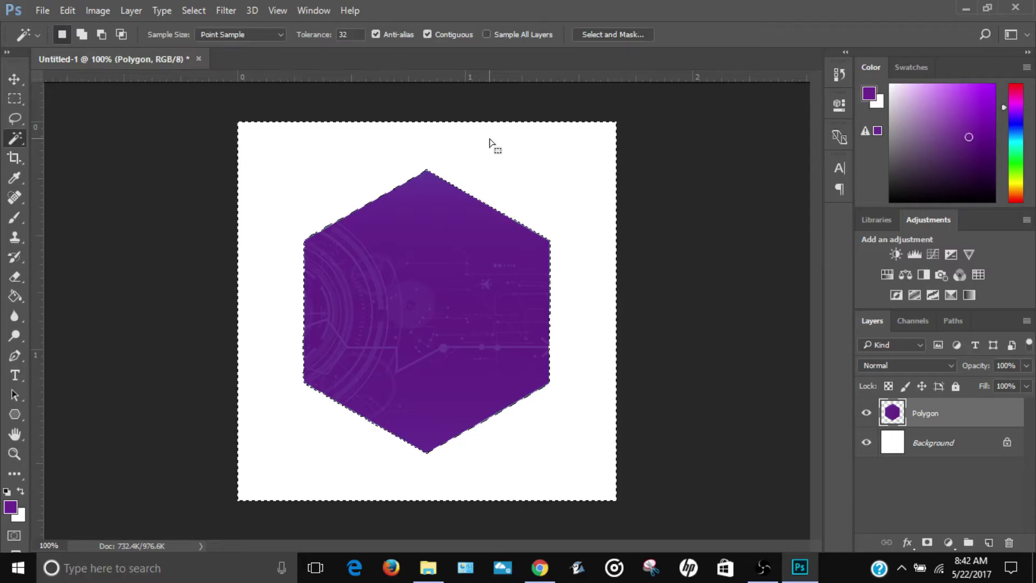
left_click(184, 10)
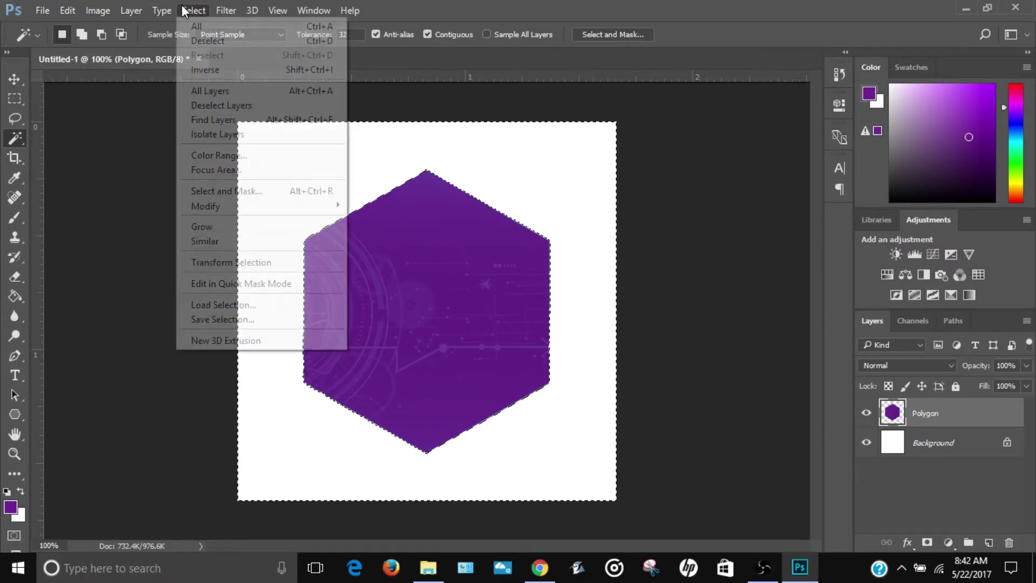
left_click(198, 42)
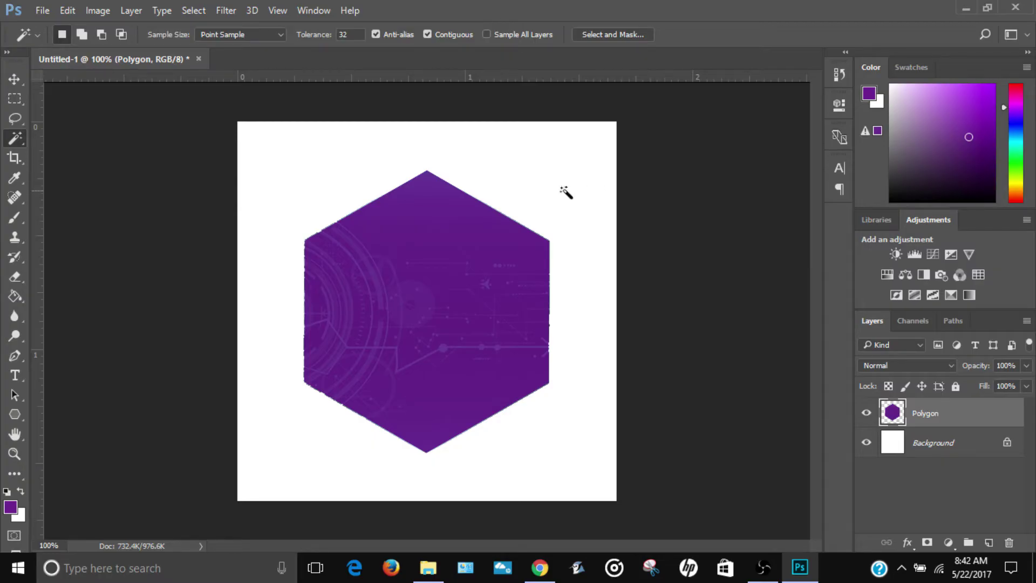
- Duplicate the Polygon layer as 'Polygon copy' and bring up the foreground colour picker
right_click(938, 421)
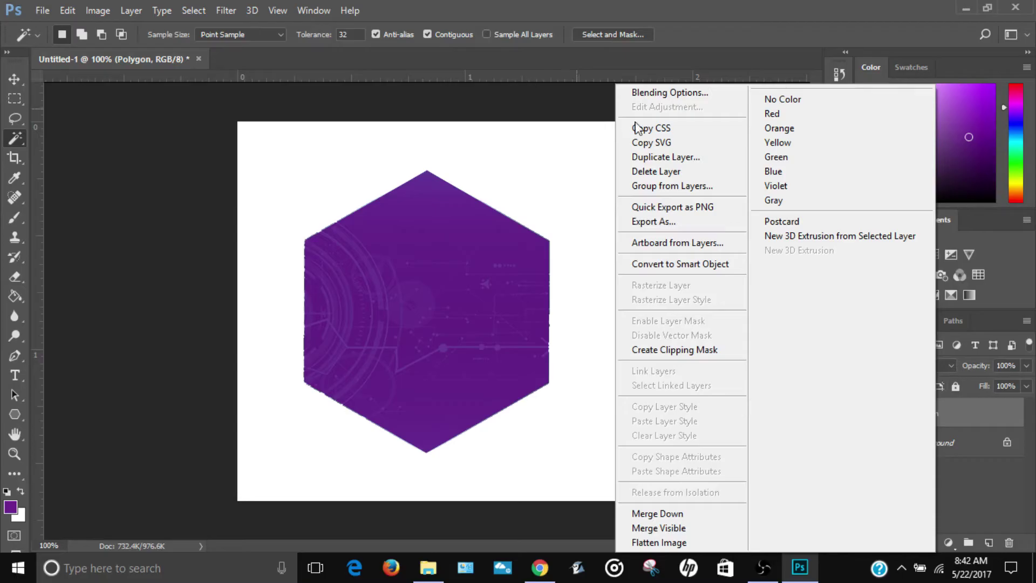
left_click(734, 157)
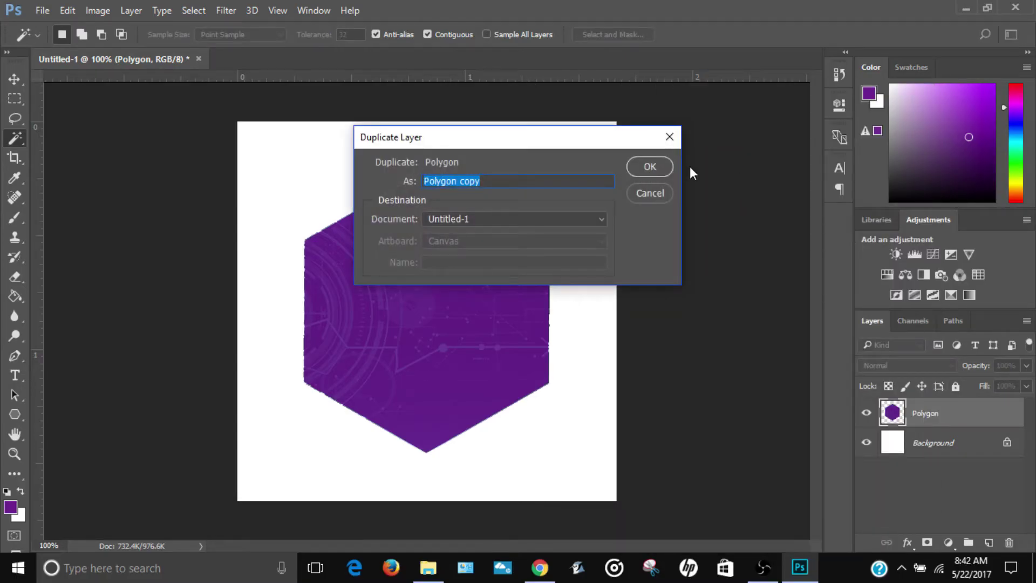
left_click(669, 165)
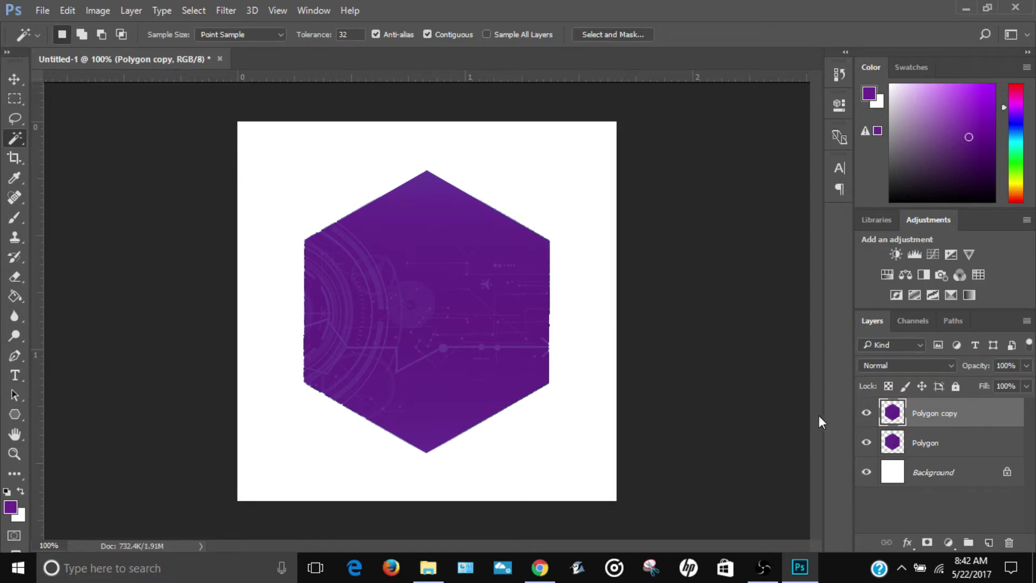
left_click(11, 509)
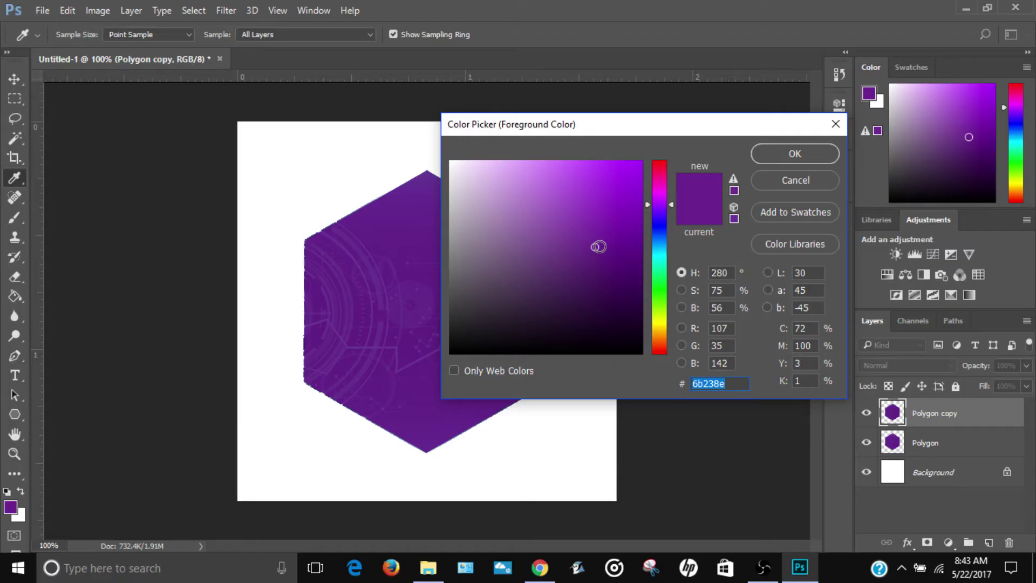
- Fill the hexagon copy with a more saturated solid dark purple
left_click_drag(597, 247, 633, 247)
key("Return")
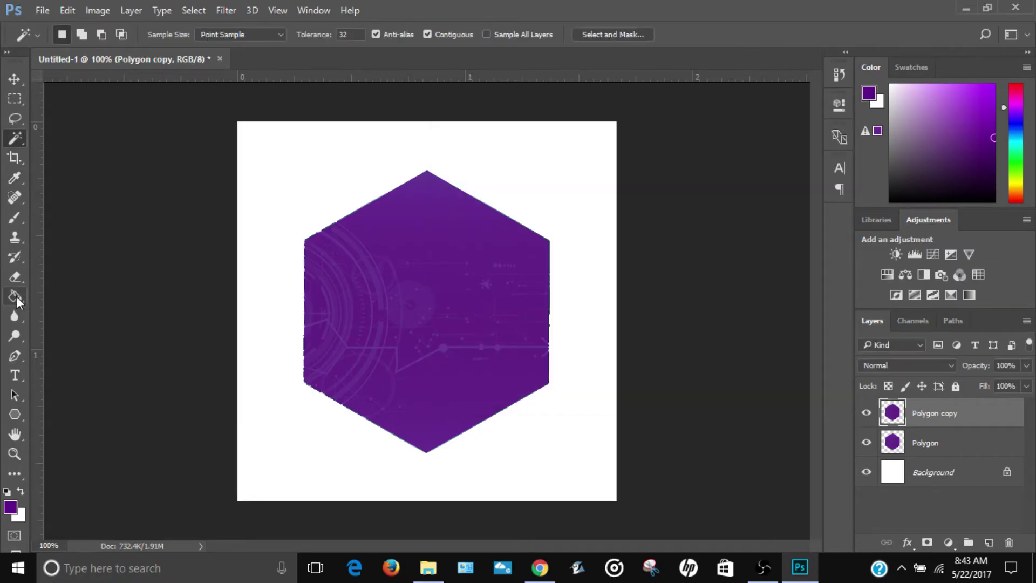
left_click(15, 295)
left_click(409, 317)
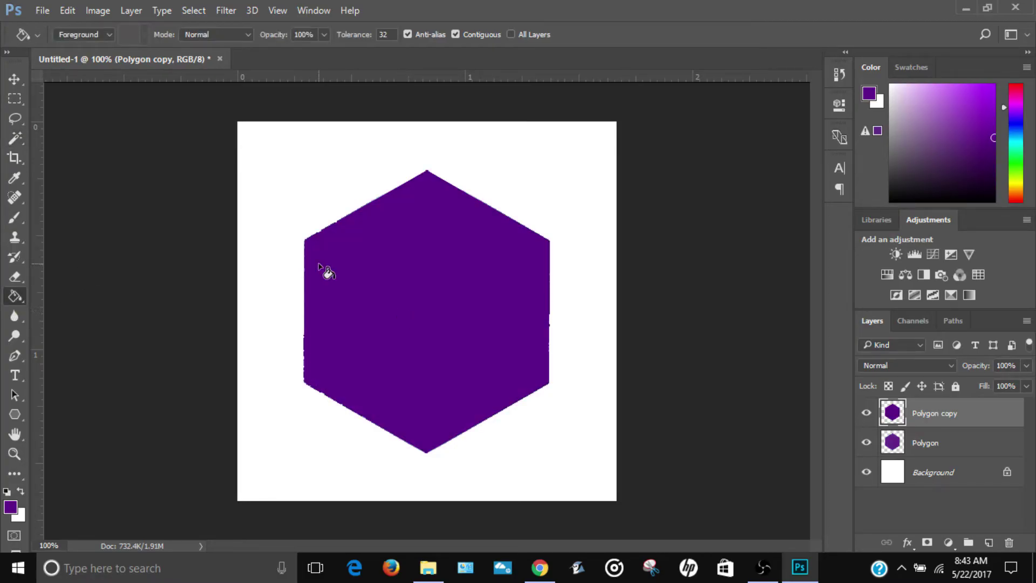
- Delete the copy's left half up to a centre guide, then remove the guide
left_click_drag(34, 201, 432, 256)
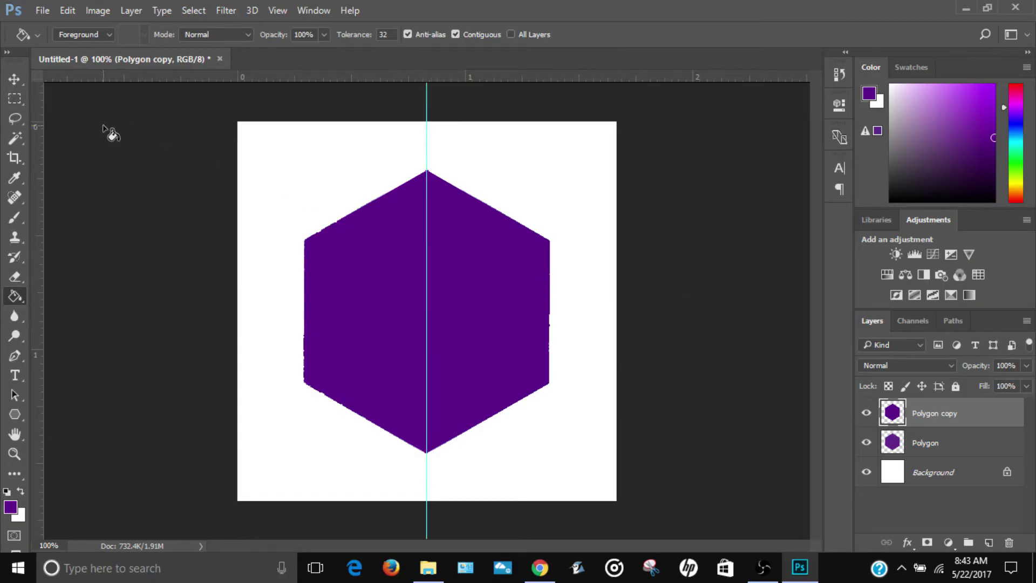
left_click(16, 99)
left_click_drag(268, 156, 424, 492)
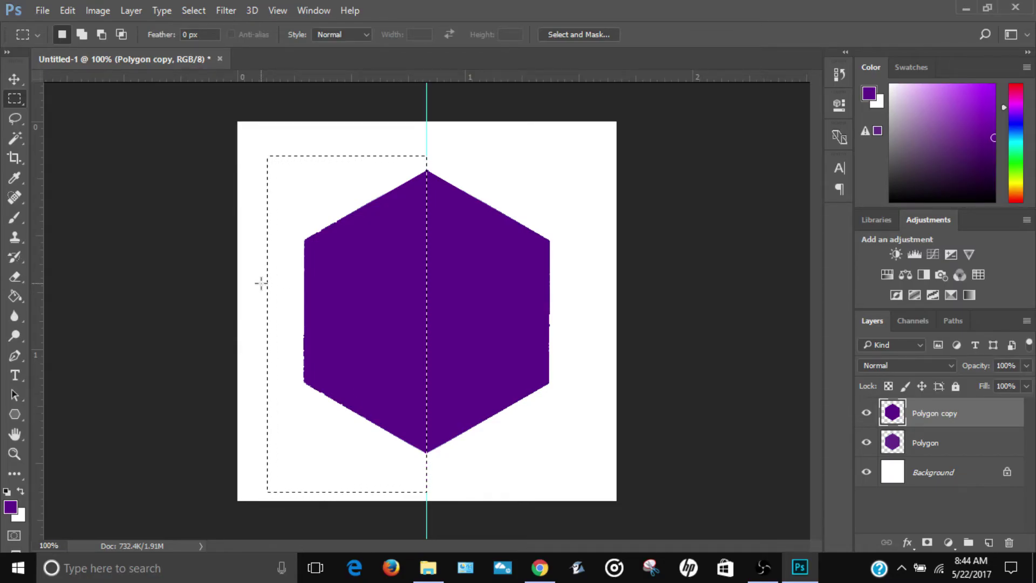
key("Delete")
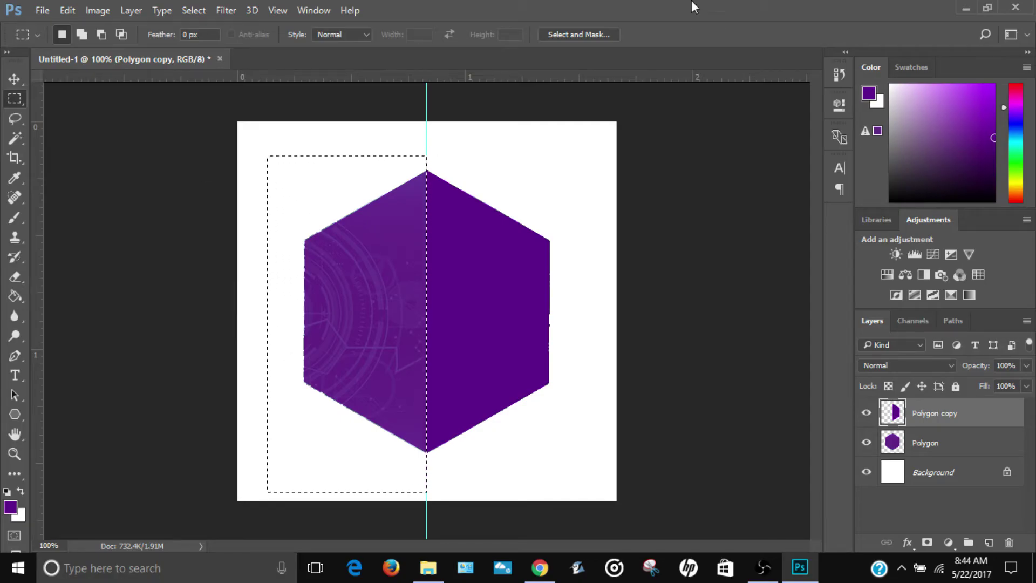
left_click(193, 10)
left_click(205, 36)
key("v")
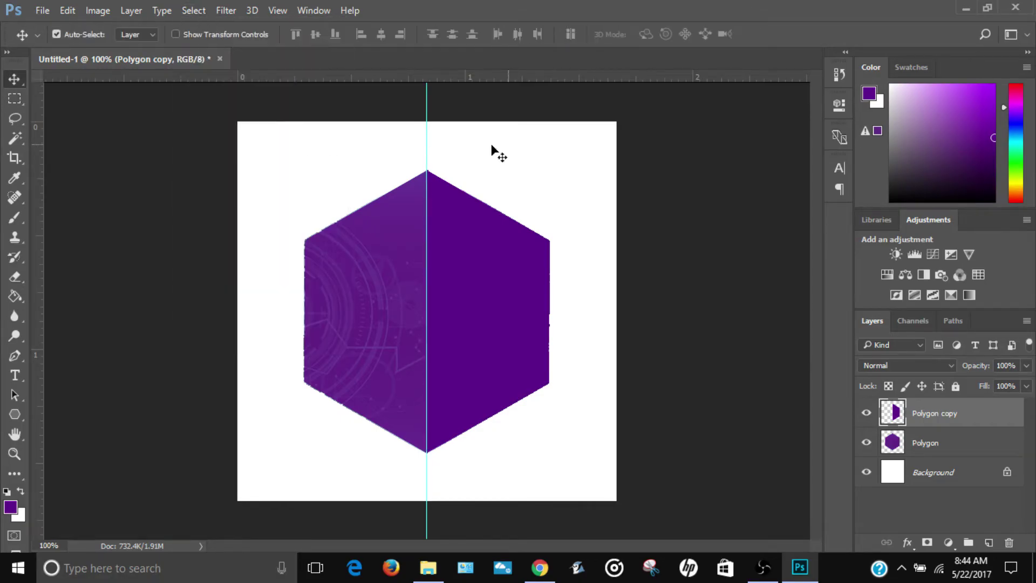
left_click_drag(427, 115, 484, 21)
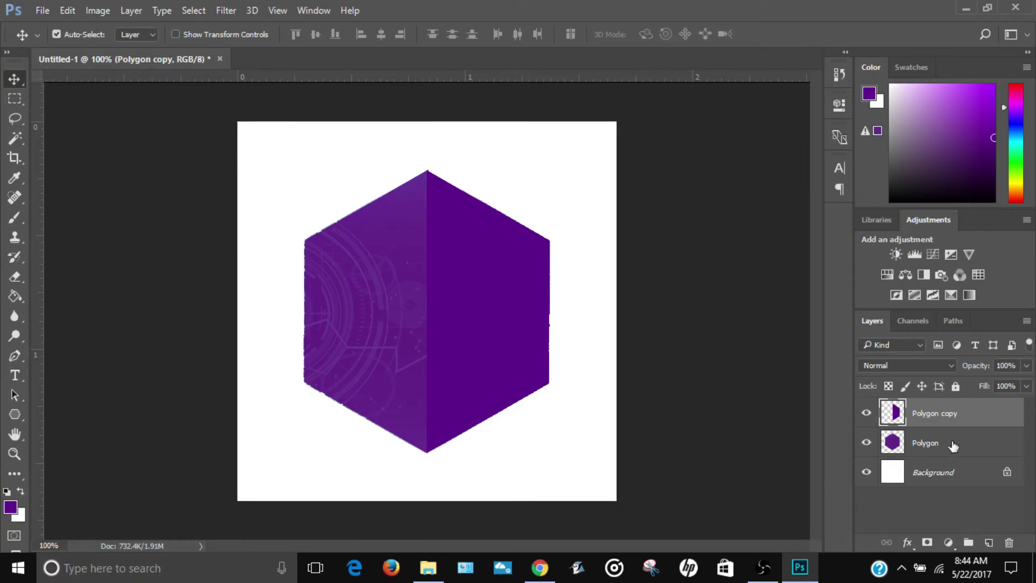
- Merge the Polygon copy layer down into the Polygon layer
right_click(940, 419)
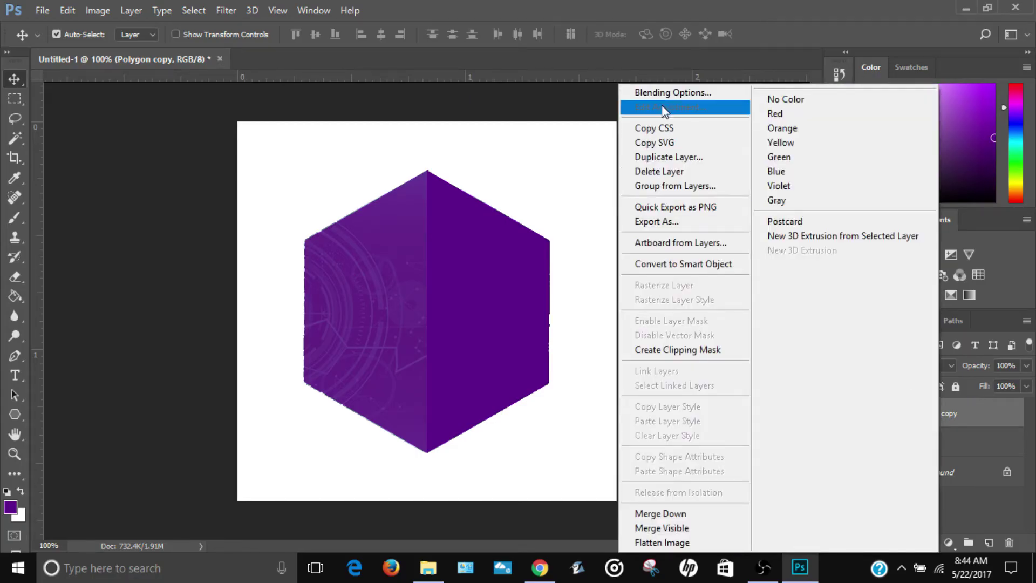
left_click(678, 515)
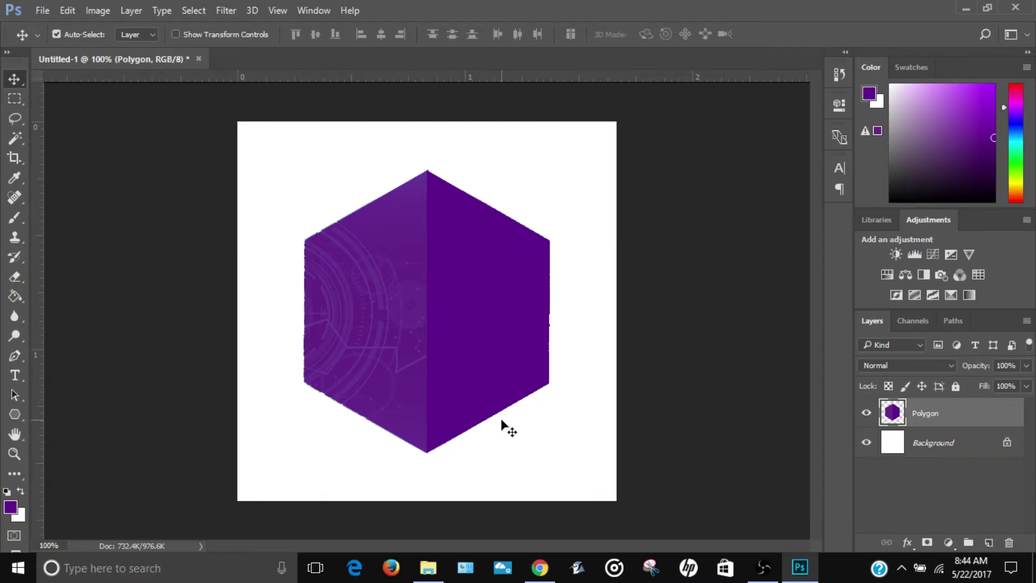
left_click(17, 377)
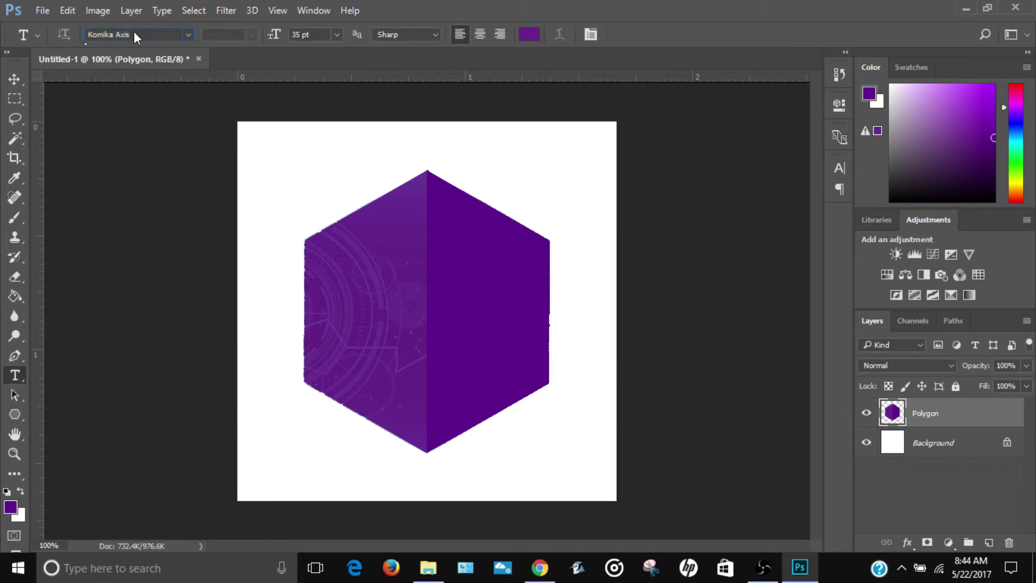
- Set the type font to American Captain at 35 pt
left_click(187, 35)
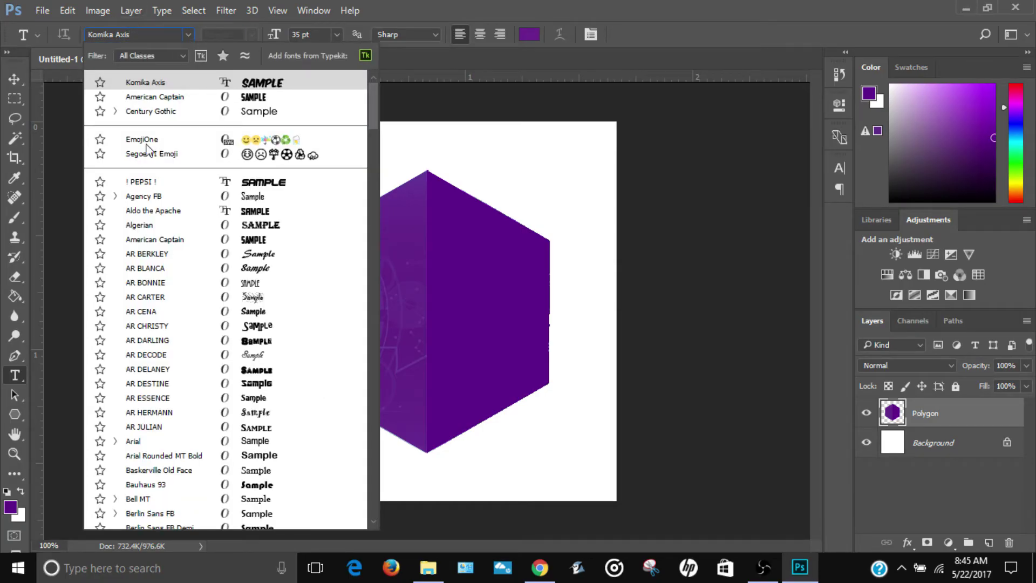
left_click(156, 98)
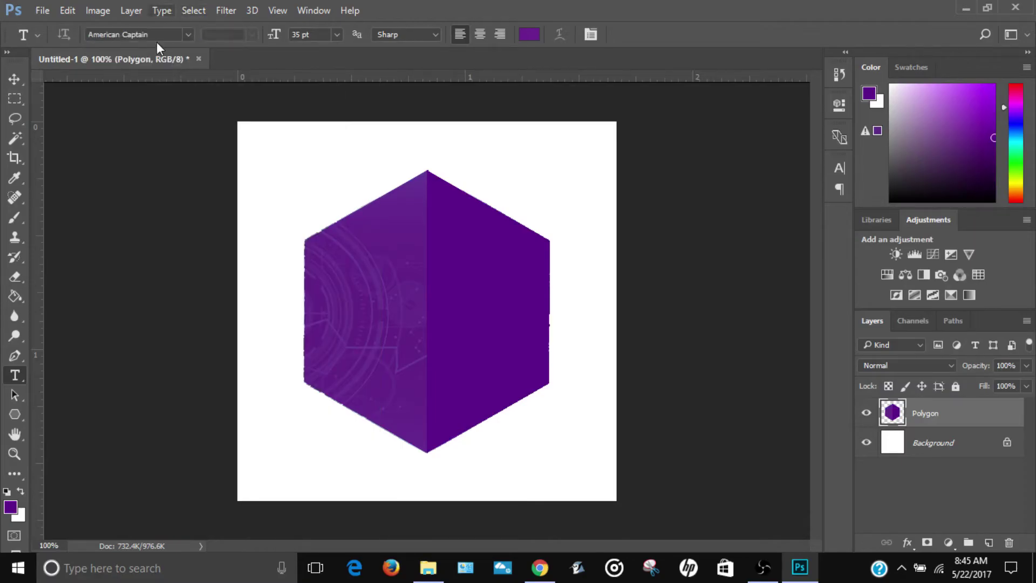
left_click(337, 33)
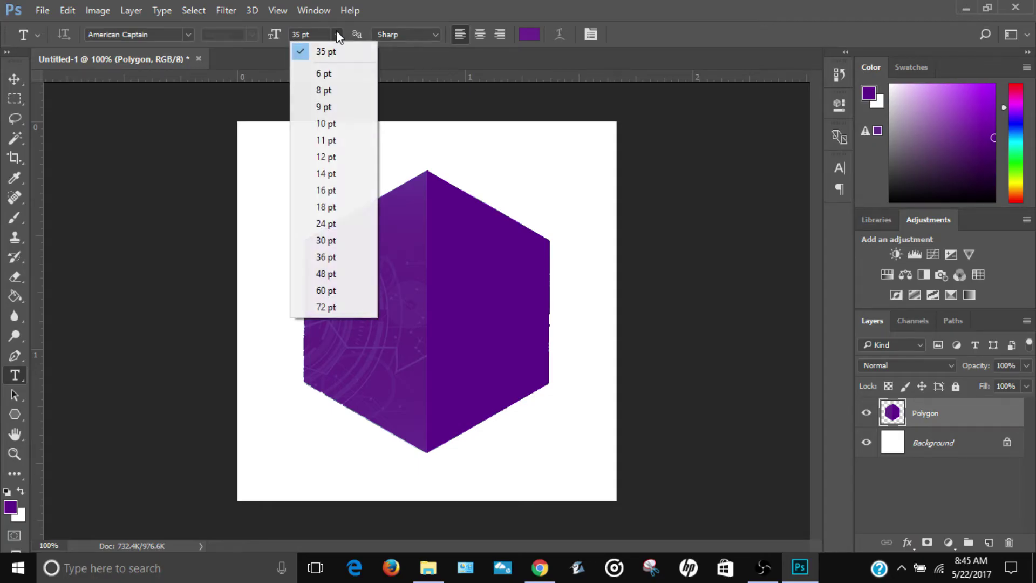
left_click(312, 35)
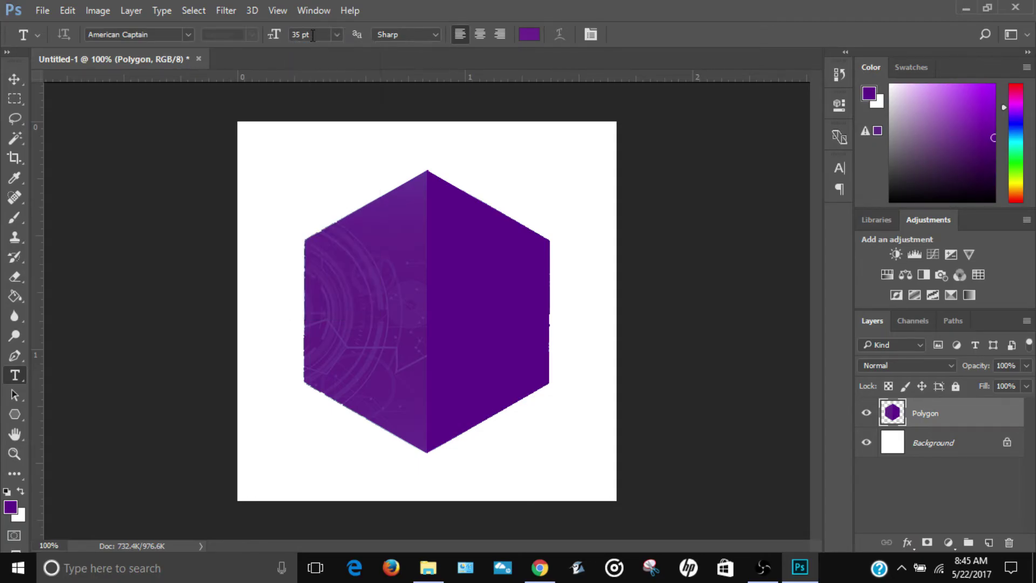
- Set the text colour to white and type the letter D inside the hexagon
left_click(527, 34)
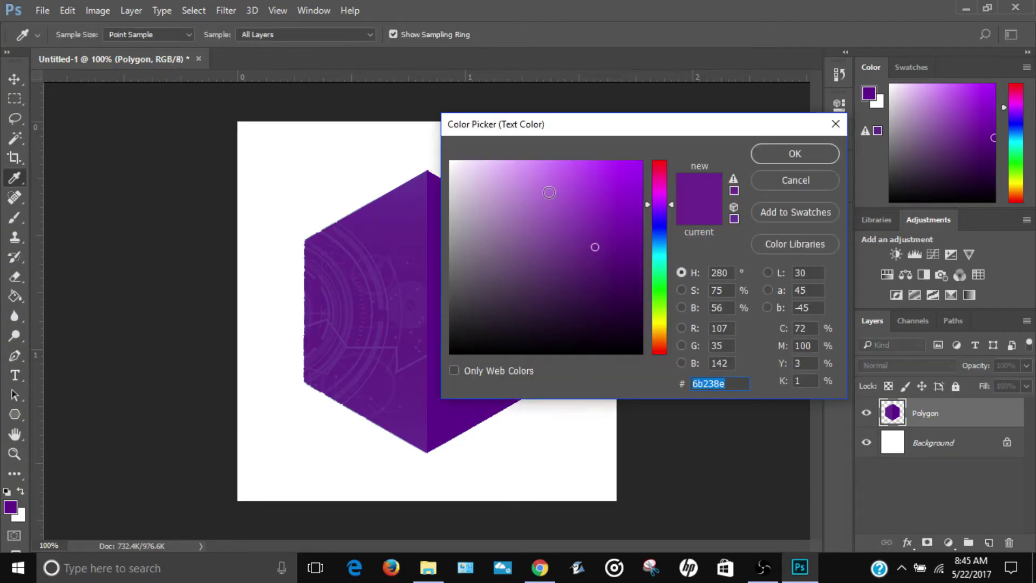
left_click_drag(546, 199, 424, 133)
key("Return")
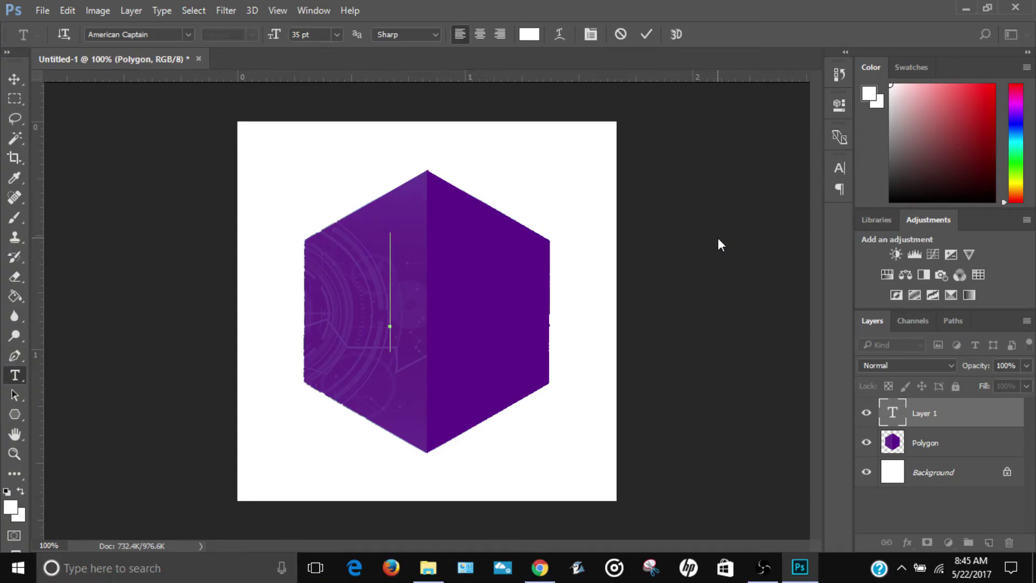
type("D")
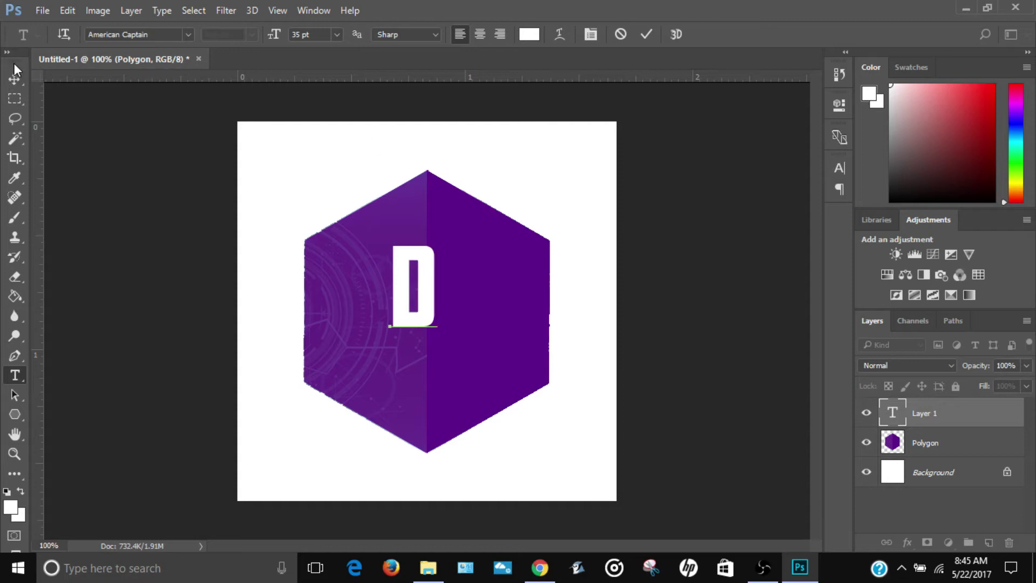
left_click(13, 78)
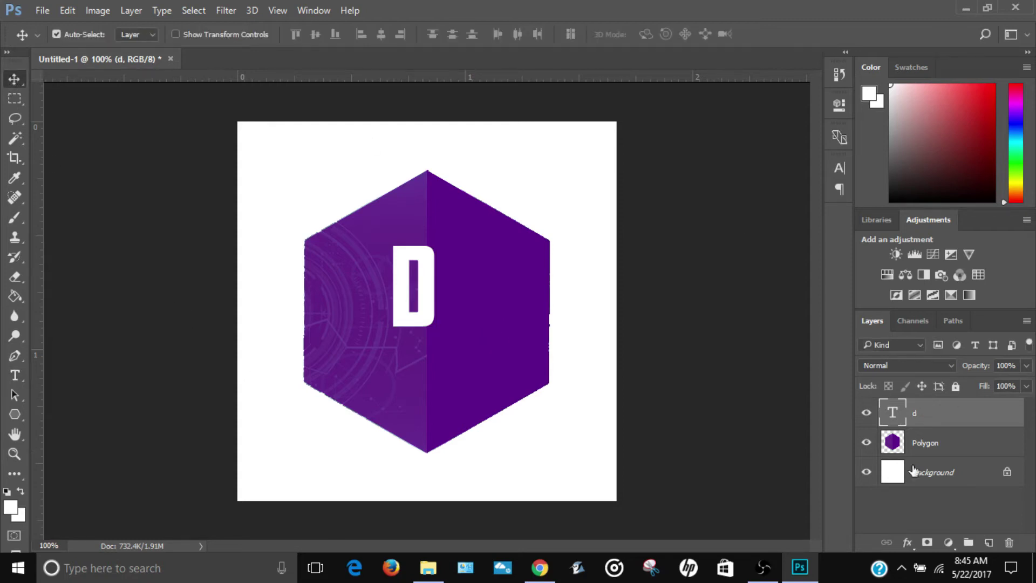
- Scale the white D up to about 165% with Free Transform
key("ctrl+t")
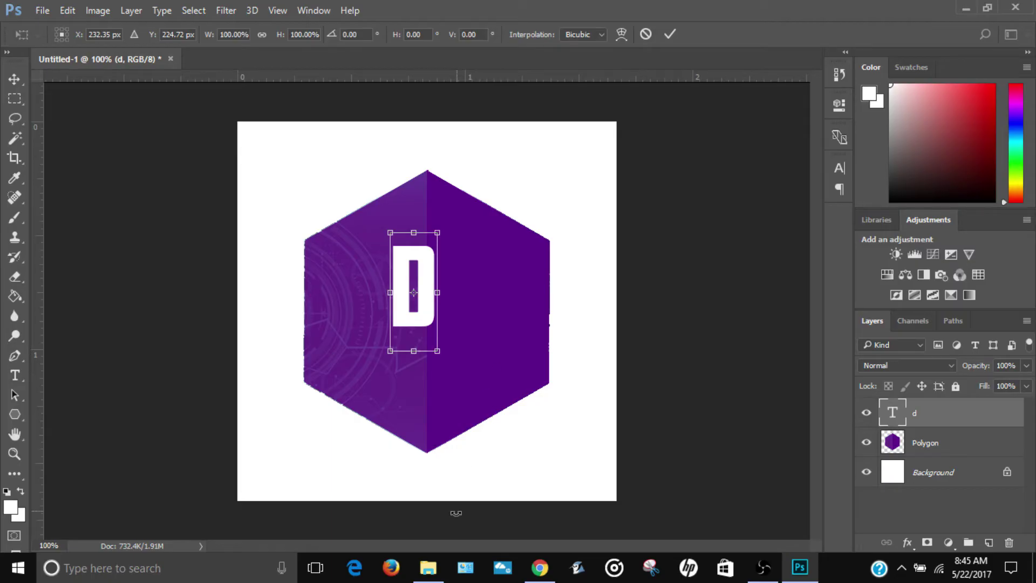
left_click_drag(437, 351, 468, 427)
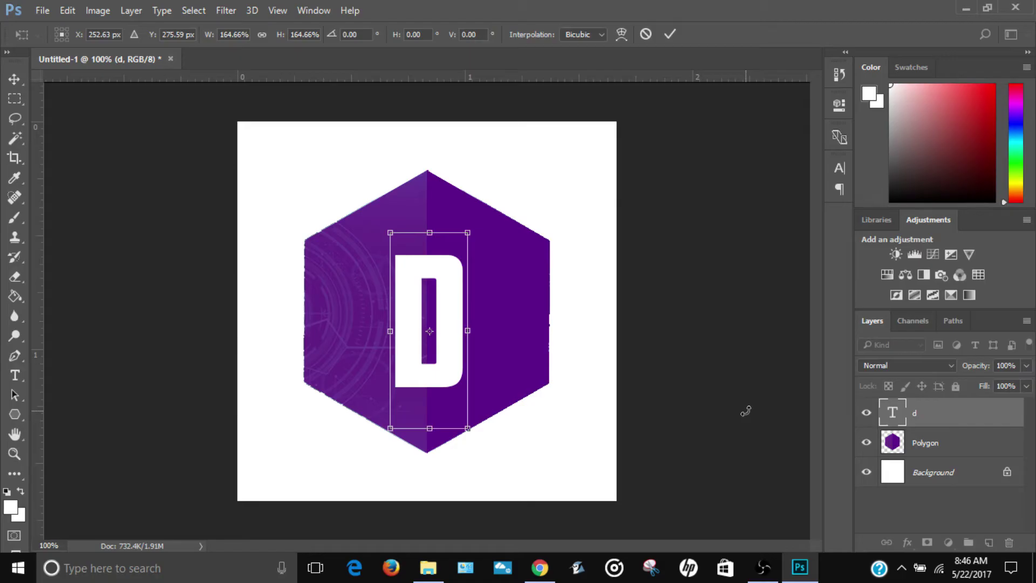
key("Return")
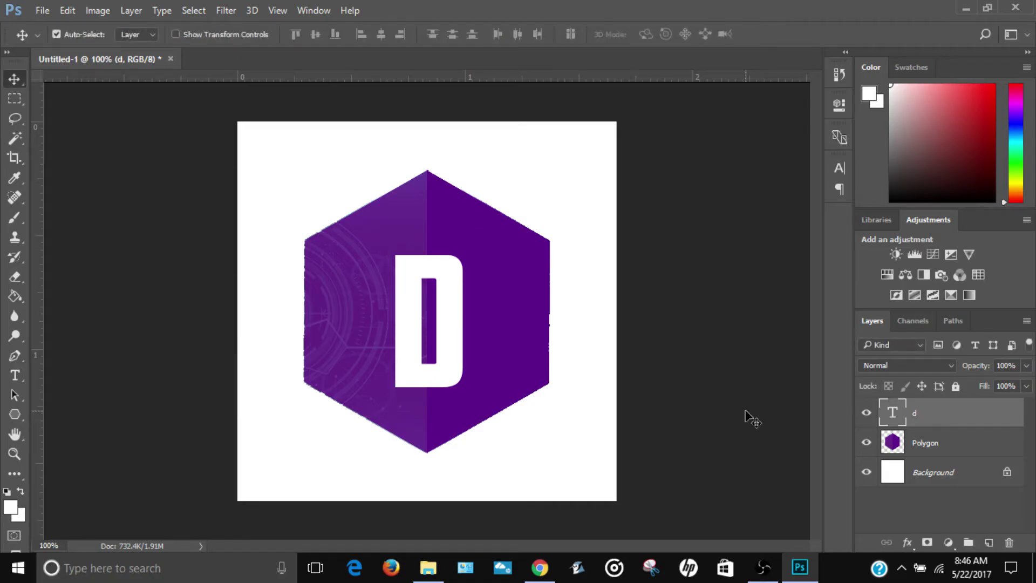
left_click(949, 449)
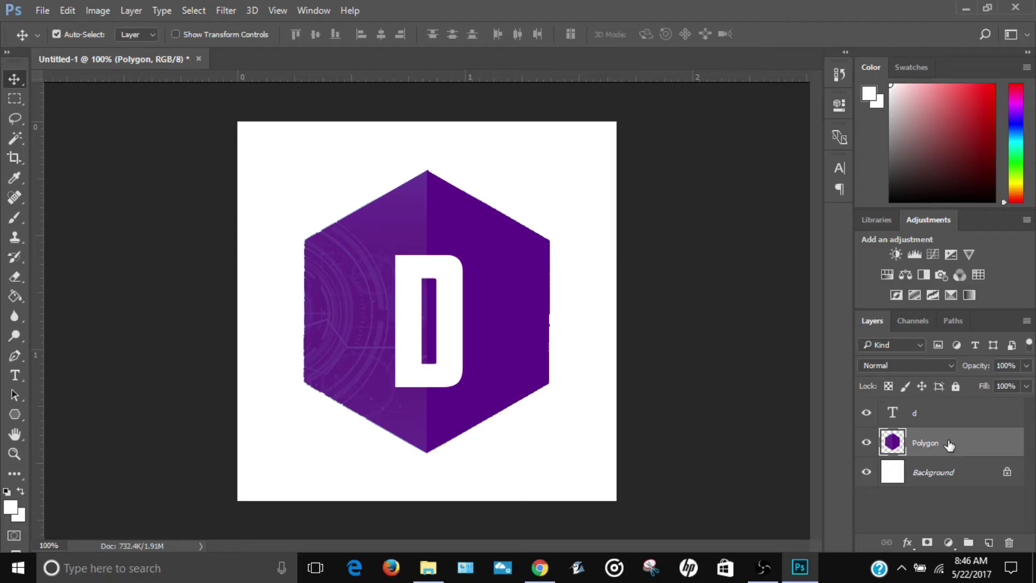
- Select all, then align the hexagon and the D layer to the canvas centre
key("ctrl+a")
left_click(380, 35)
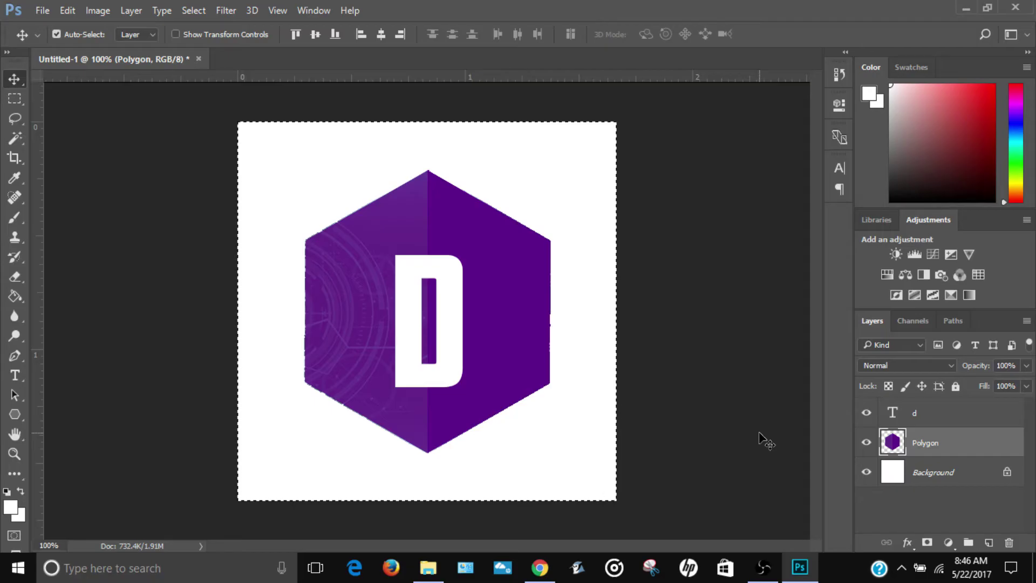
left_click(920, 417)
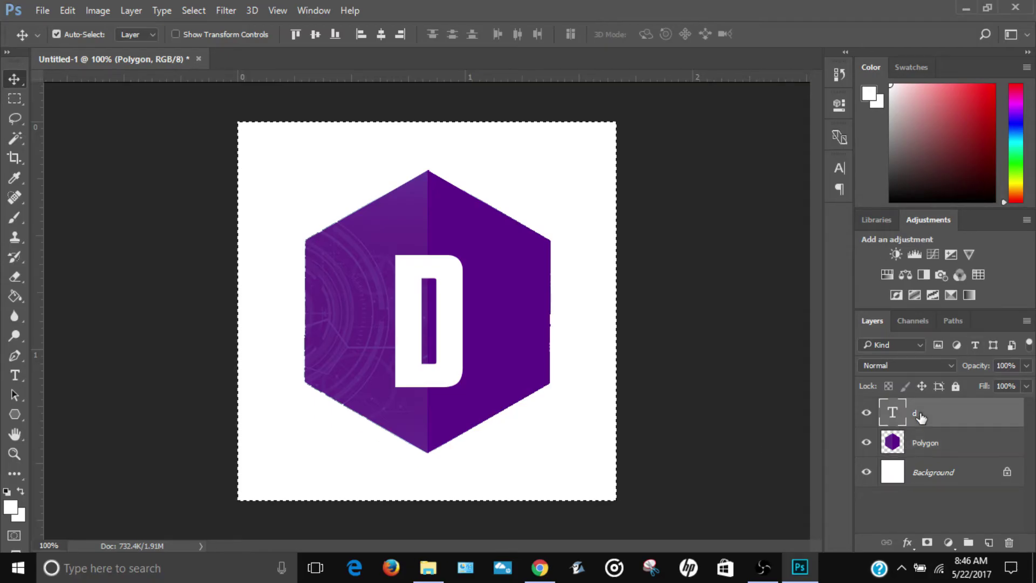
left_click(316, 38)
left_click(381, 40)
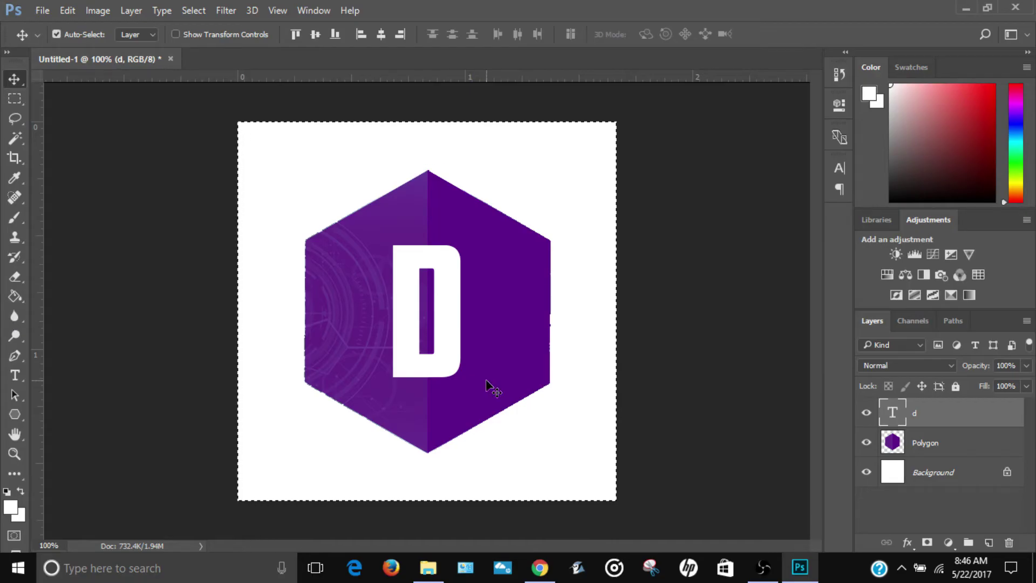
- Duplicate the d layer as a new 'd copy' layer
right_click(933, 420)
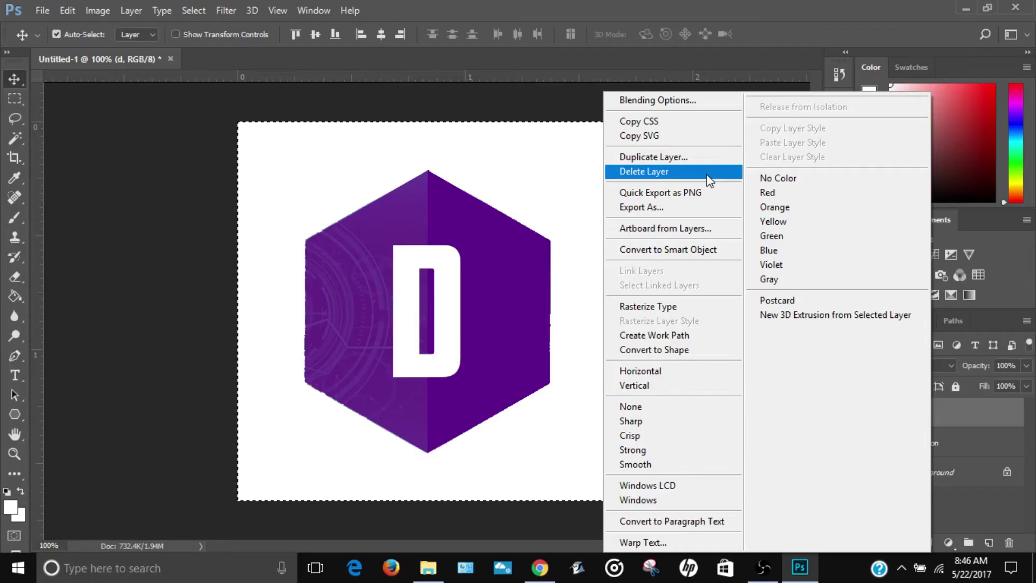
left_click(650, 162)
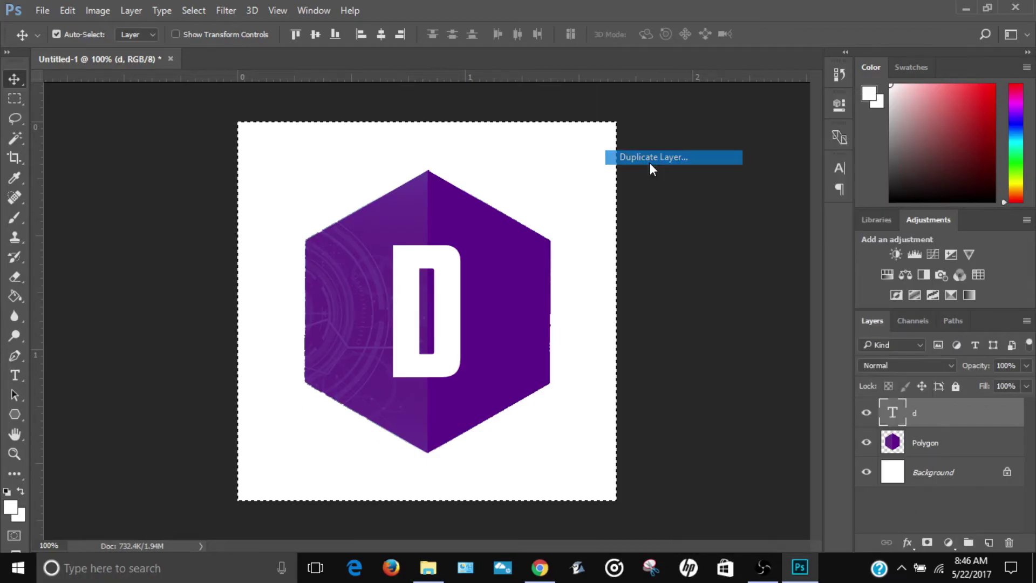
left_click(648, 168)
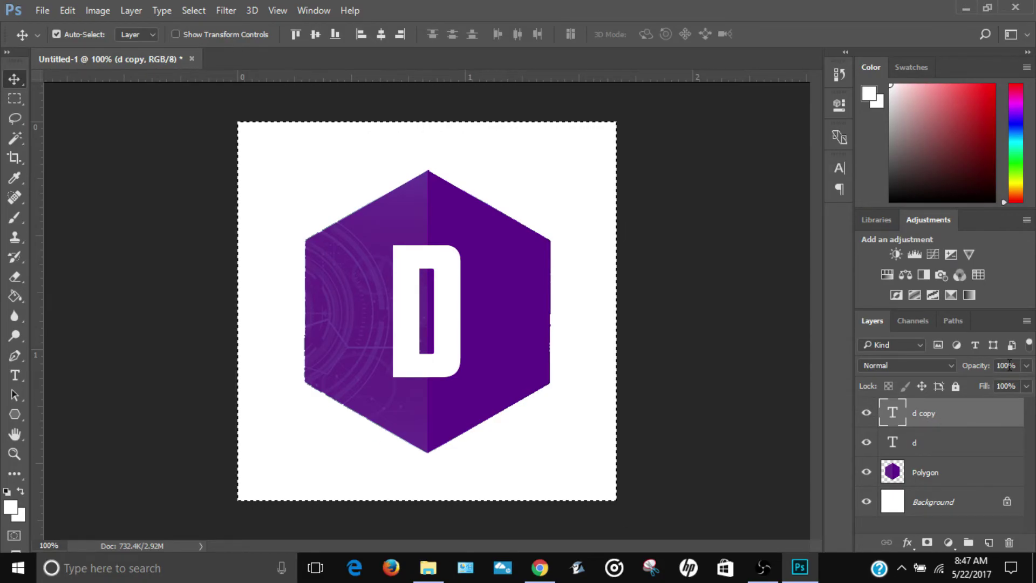
- Set the foreground colour to light grey aaaaaa
left_click(9, 507)
left_click_drag(450, 178, 450, 224)
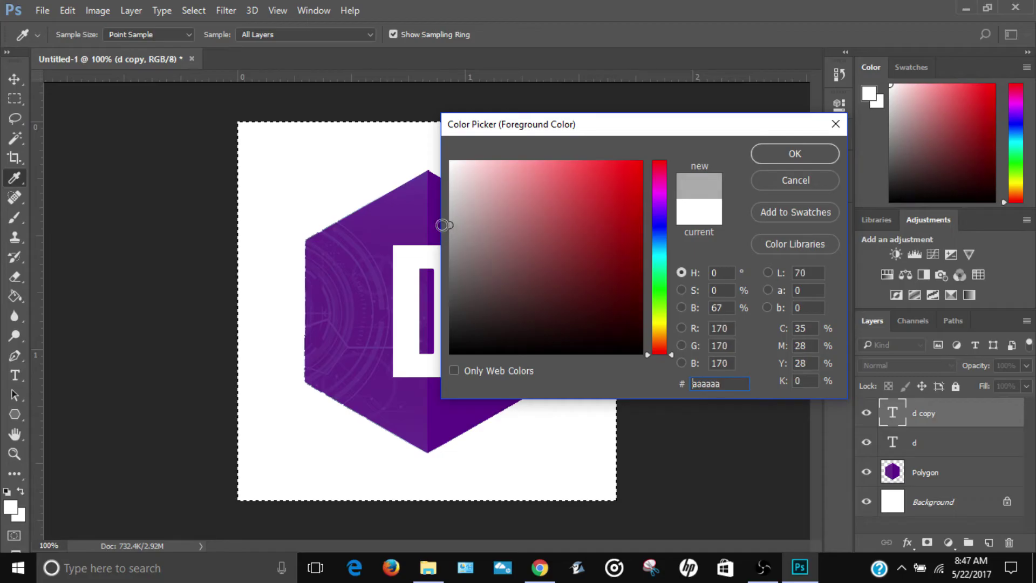
left_click(804, 157)
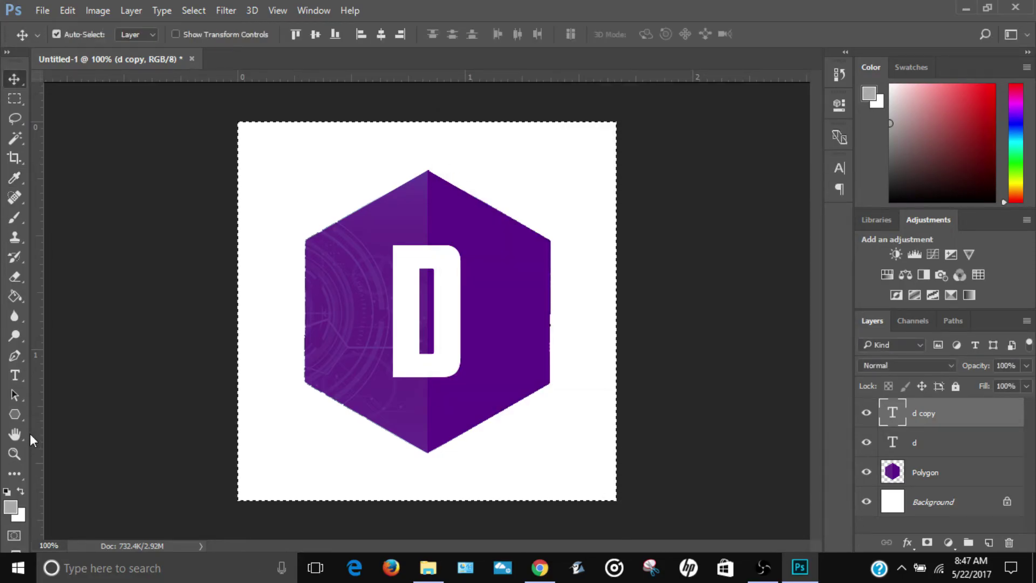
- Rasterize both the d copy and d type layers
left_click(17, 296)
left_click(447, 359)
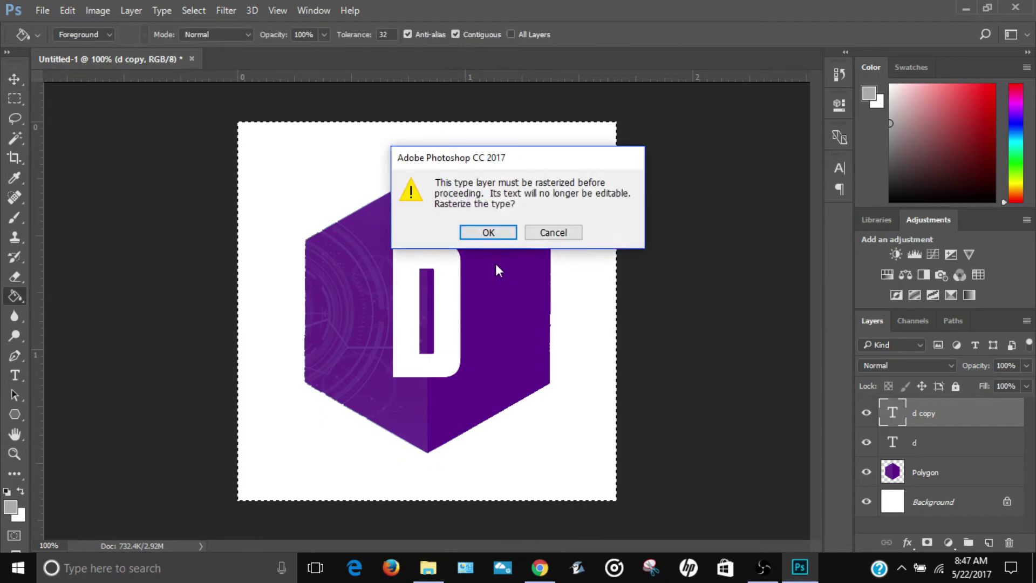
left_click(486, 296)
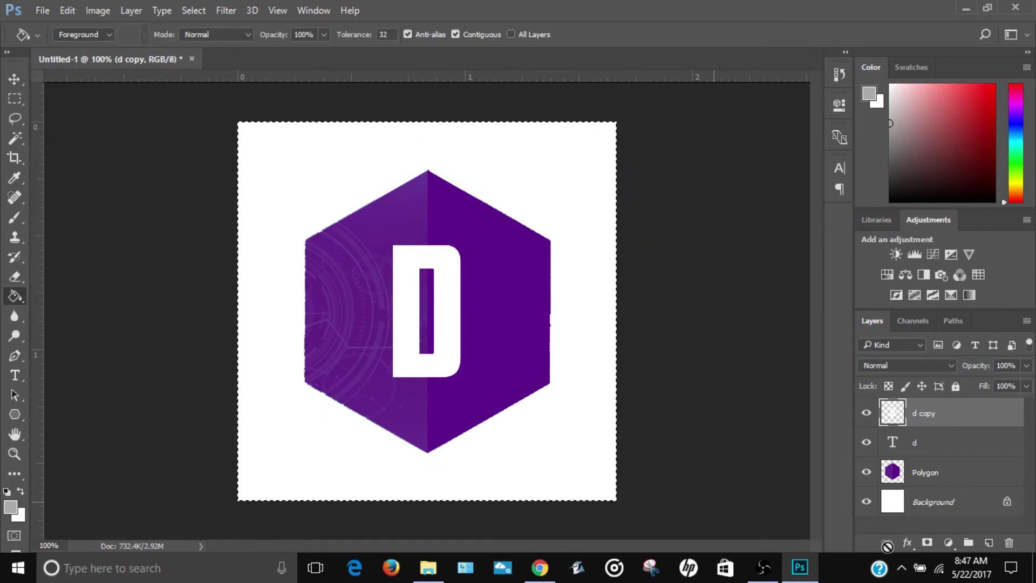
left_click(924, 446)
right_click(923, 446)
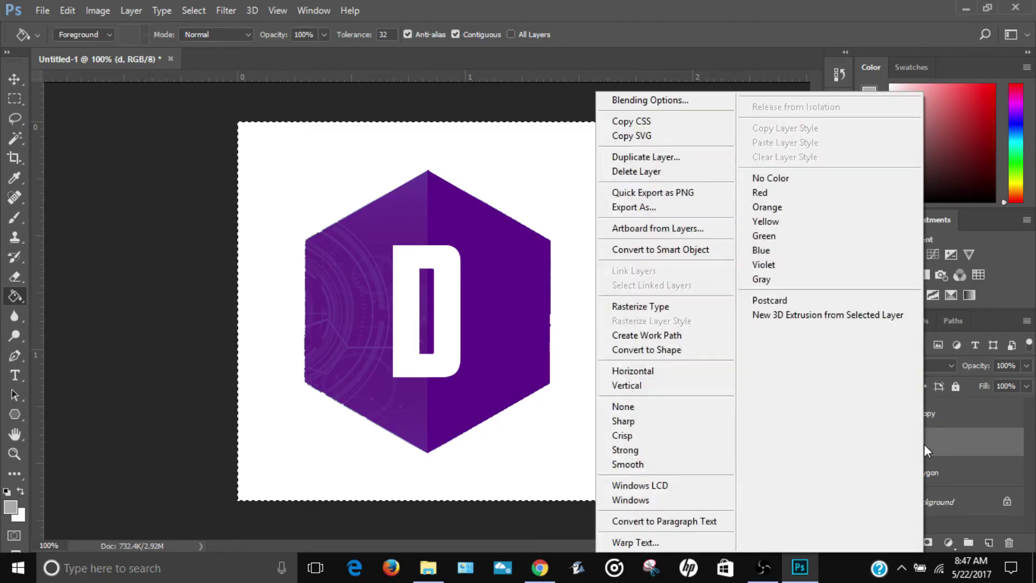
left_click(654, 306)
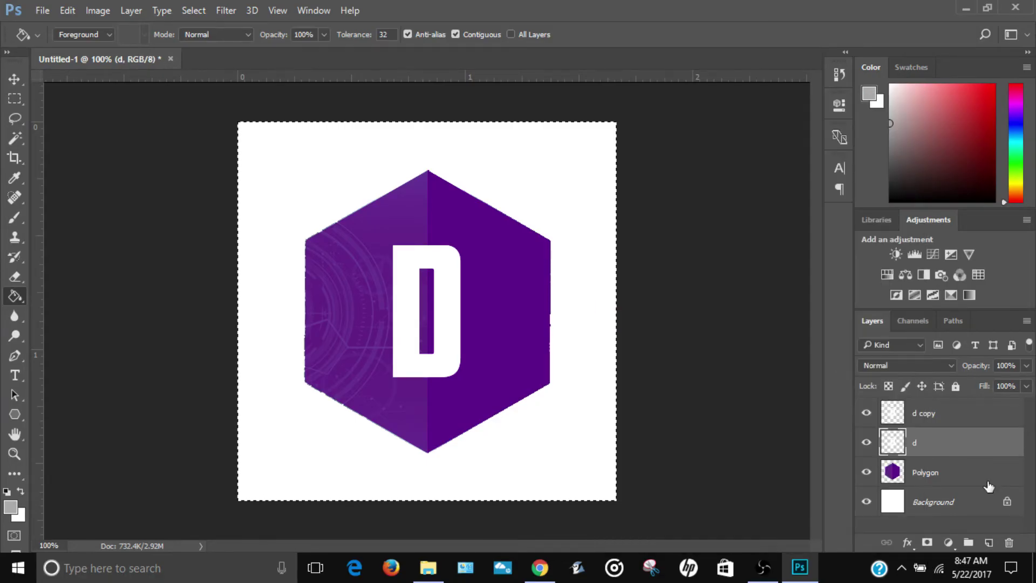
- Fill the letter D on the d copy layer with grey
left_click(929, 422)
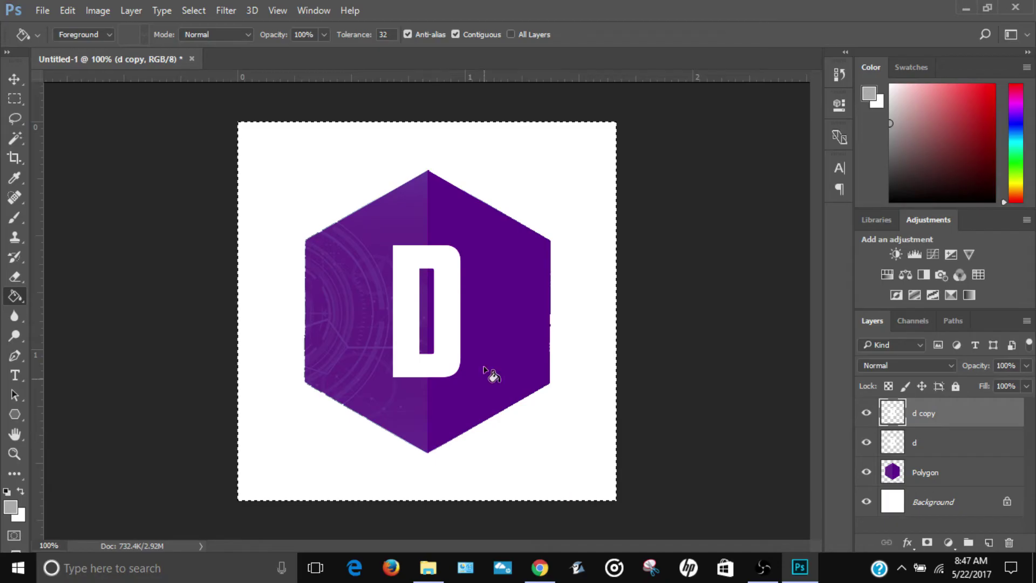
left_click(426, 368)
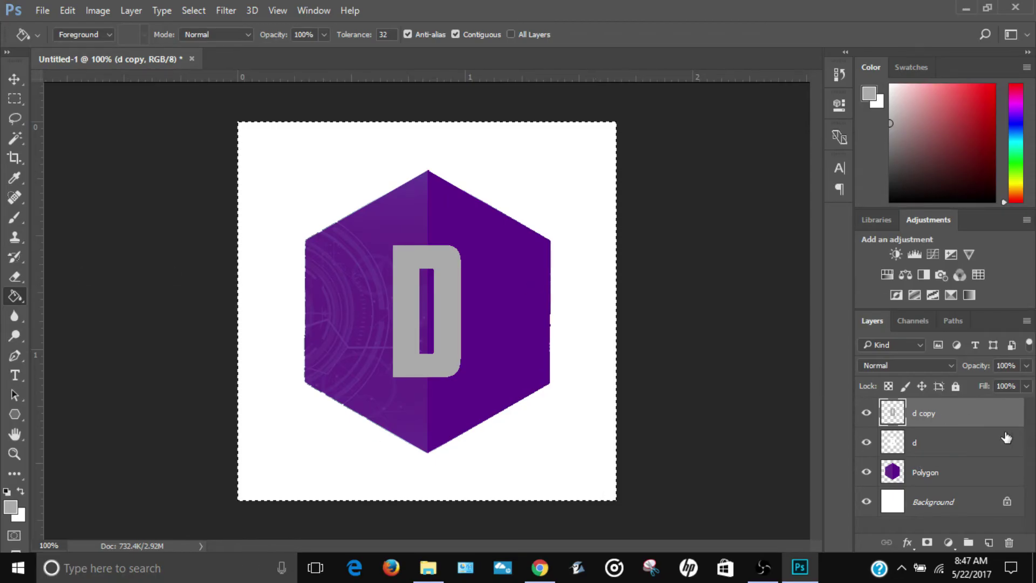
left_click(14, 98)
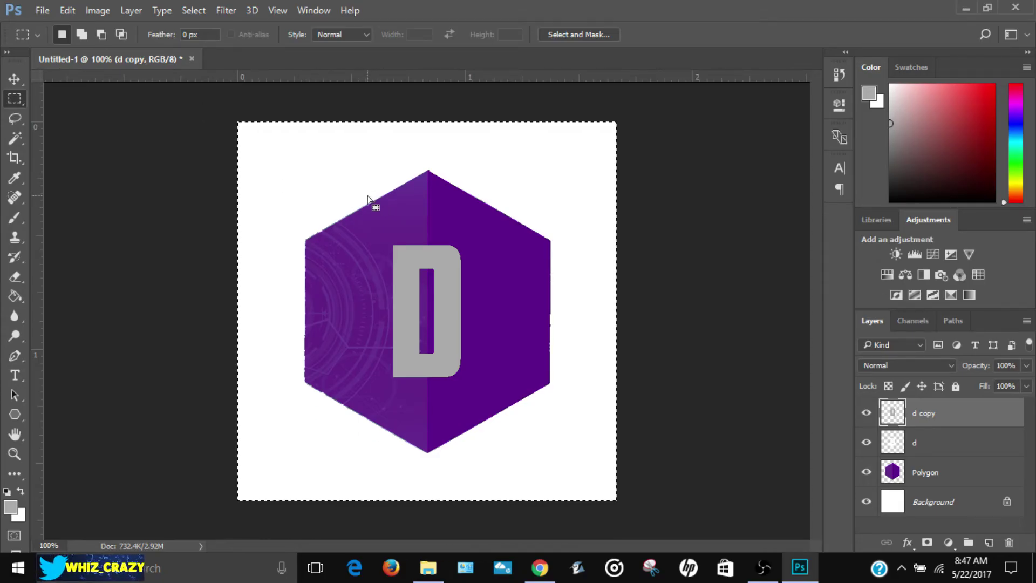
- Erase the grey from the left half of d copy, leaving the D white-left, grey-right
left_click(187, 10)
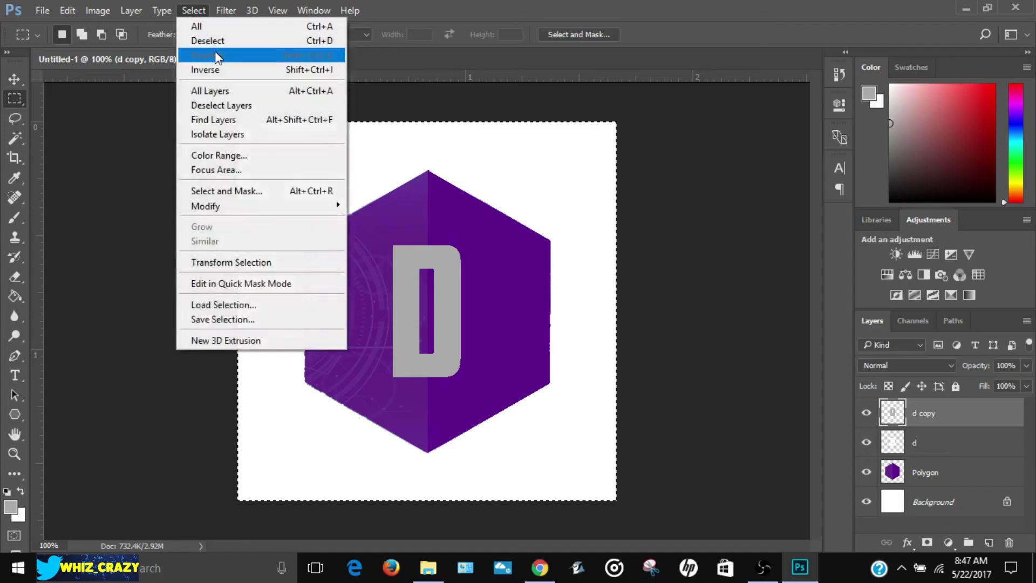
left_click(210, 36)
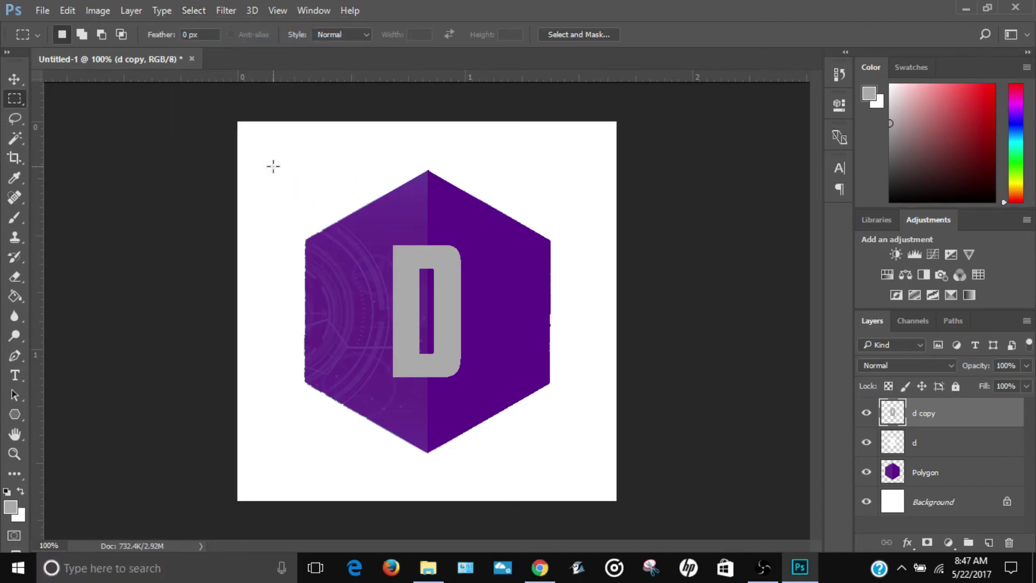
left_click_drag(252, 145, 427, 509)
key("ctrl+shift+BackSpace")
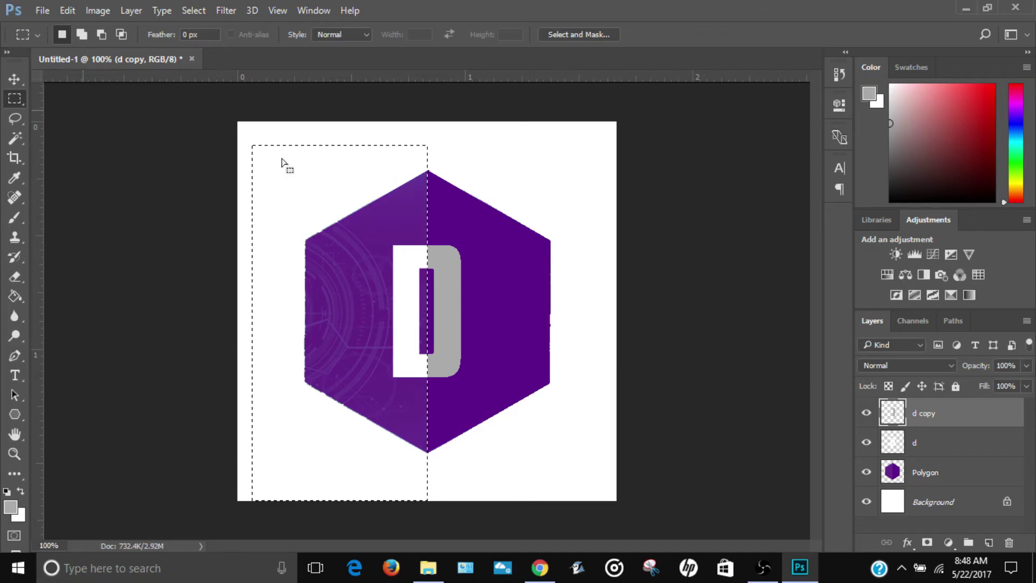
left_click(193, 10)
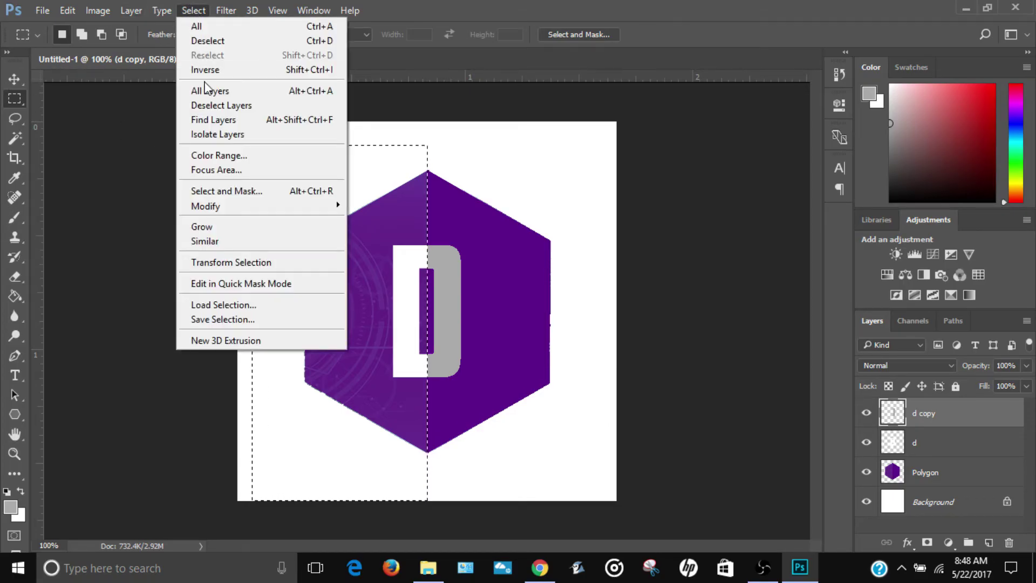
left_click(205, 41)
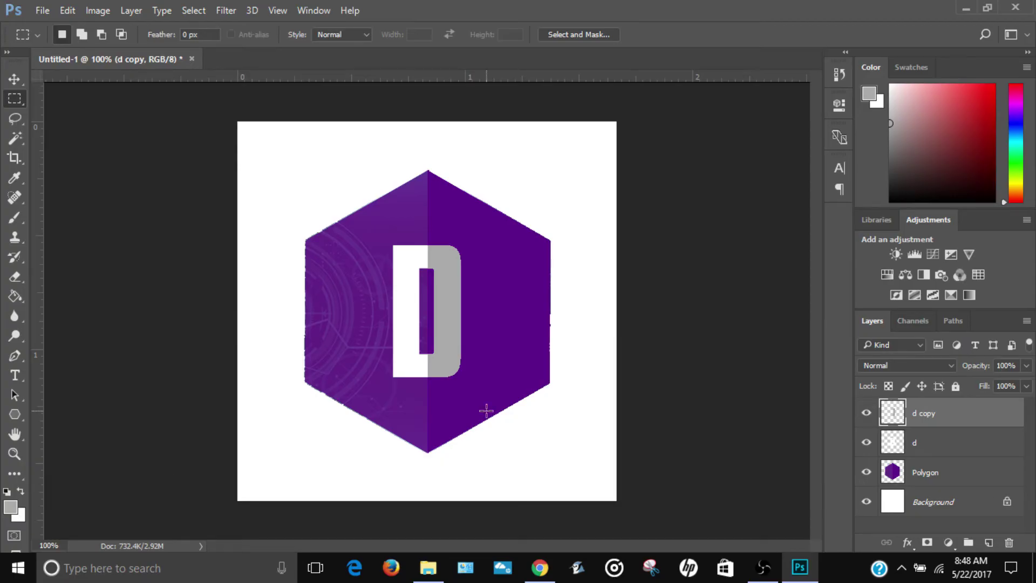
right_click(927, 414)
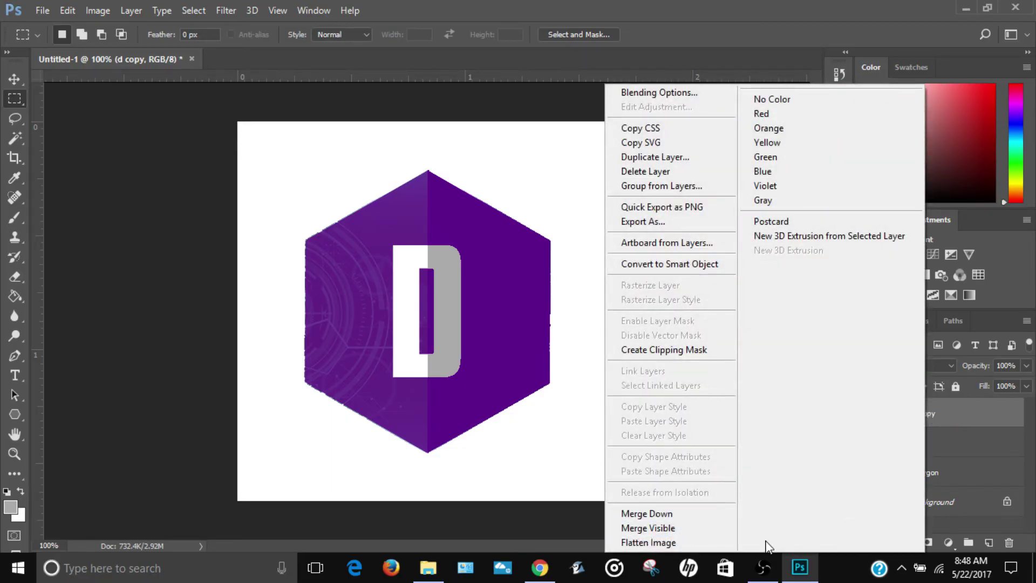
- Merge d copy down into d and add a new empty layer named Shadow
left_click(648, 514)
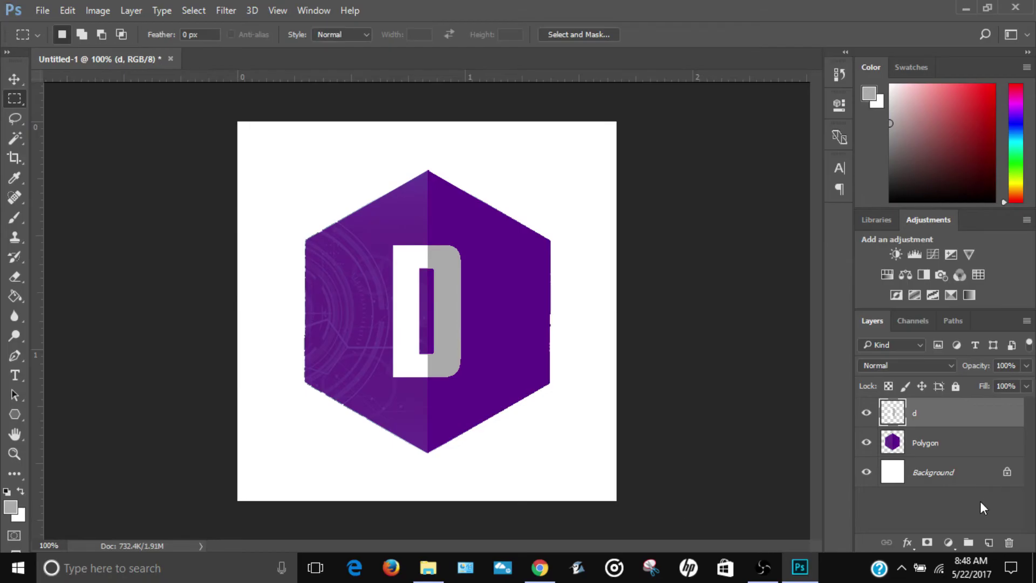
left_click(989, 542)
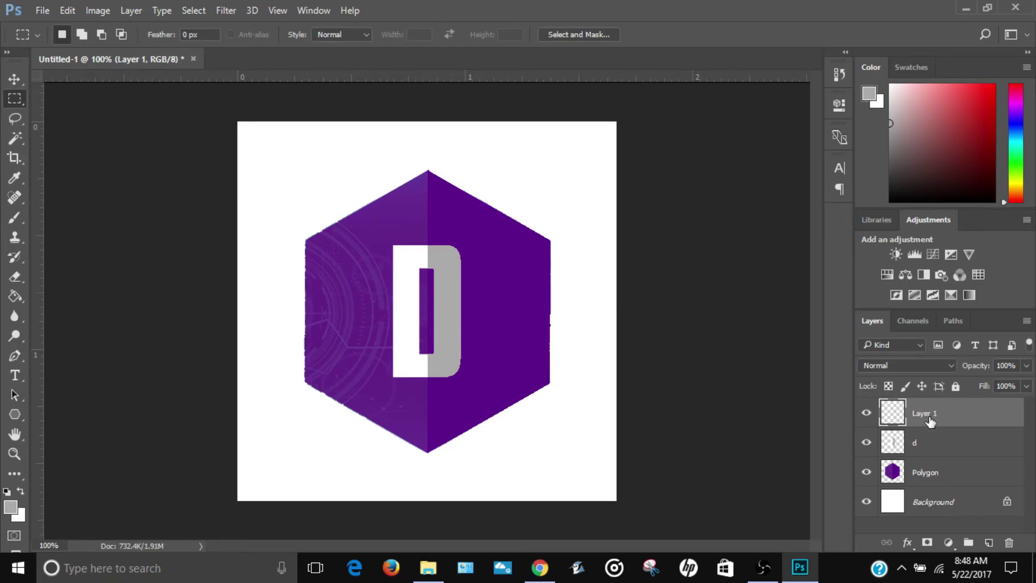
double_click(923, 414)
type("Shadow")
key("Return")
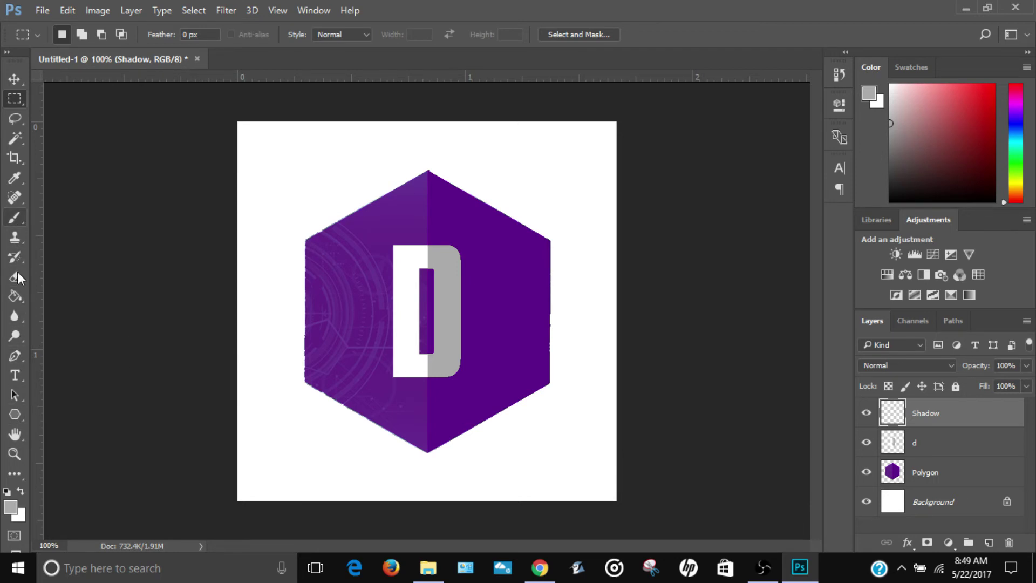
left_click(16, 356)
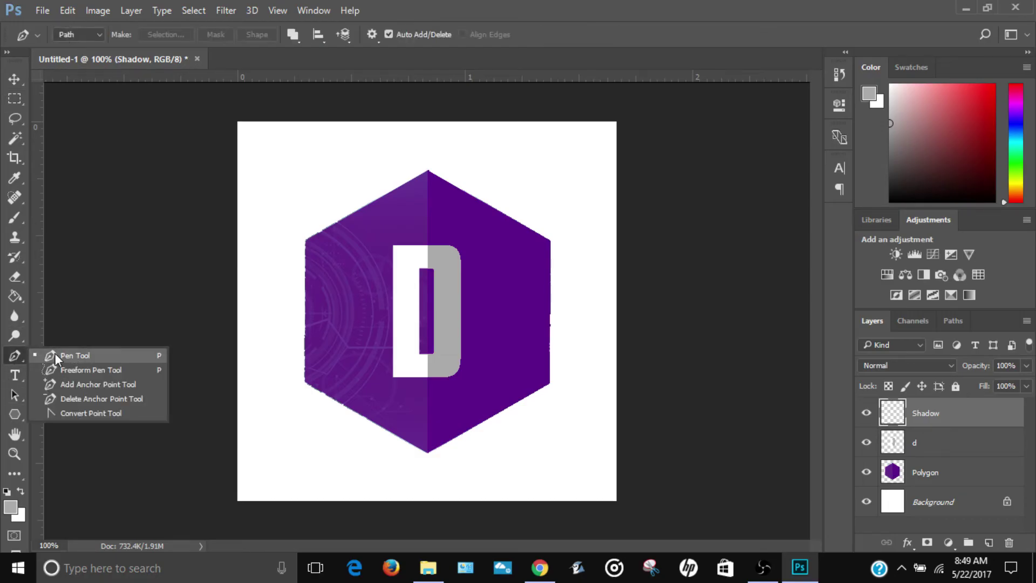
- Draw a closed pen path from the D's corners down-right and convert it to a selection
left_click(56, 357)
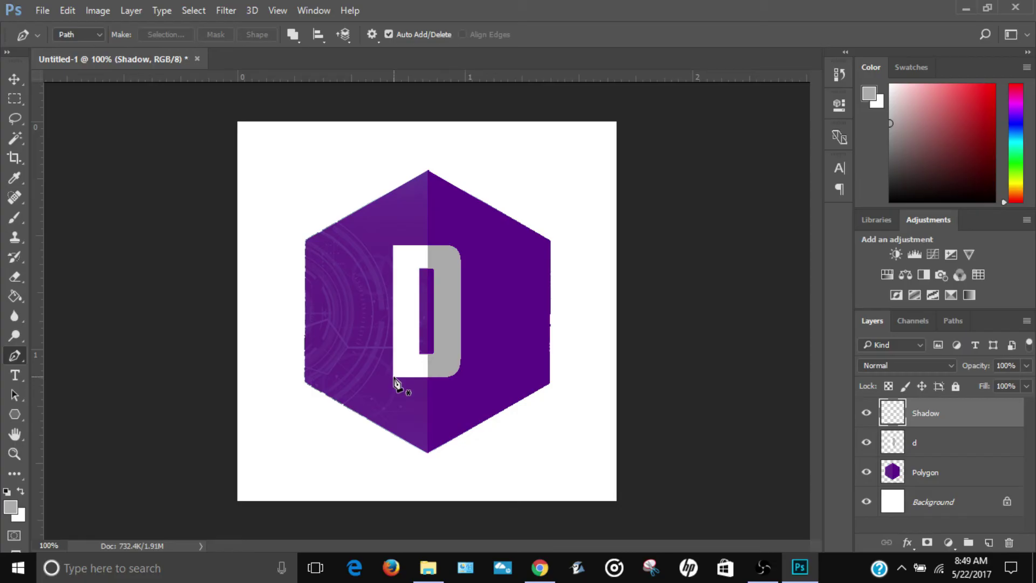
scroll(432, 325, "up", 2)
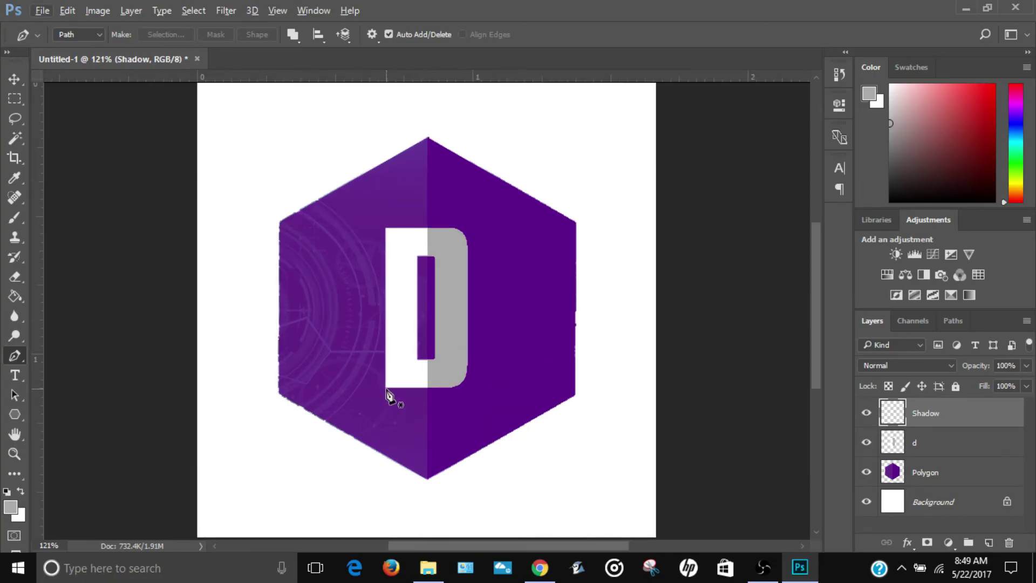
left_click(386, 388)
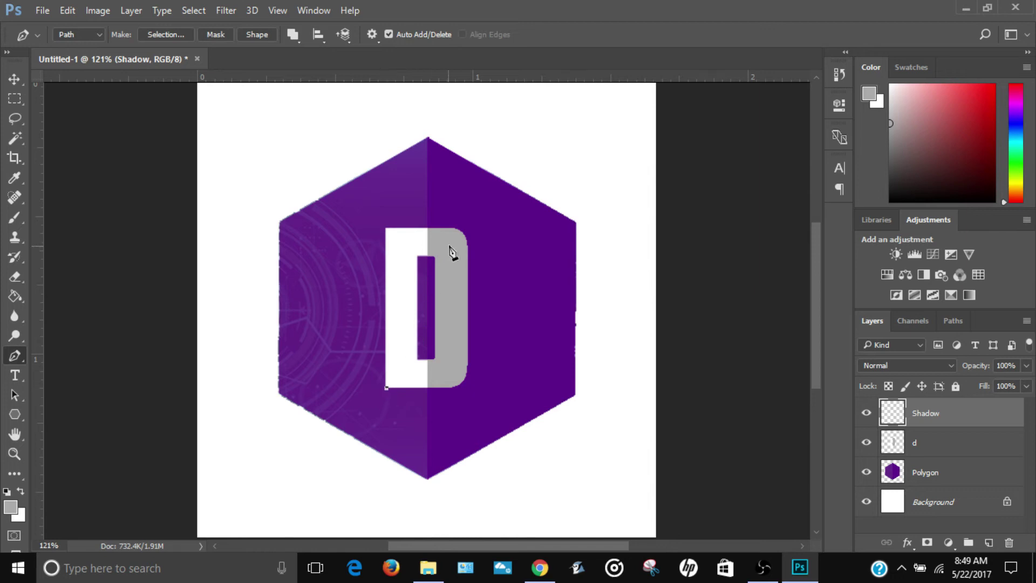
left_click(463, 233)
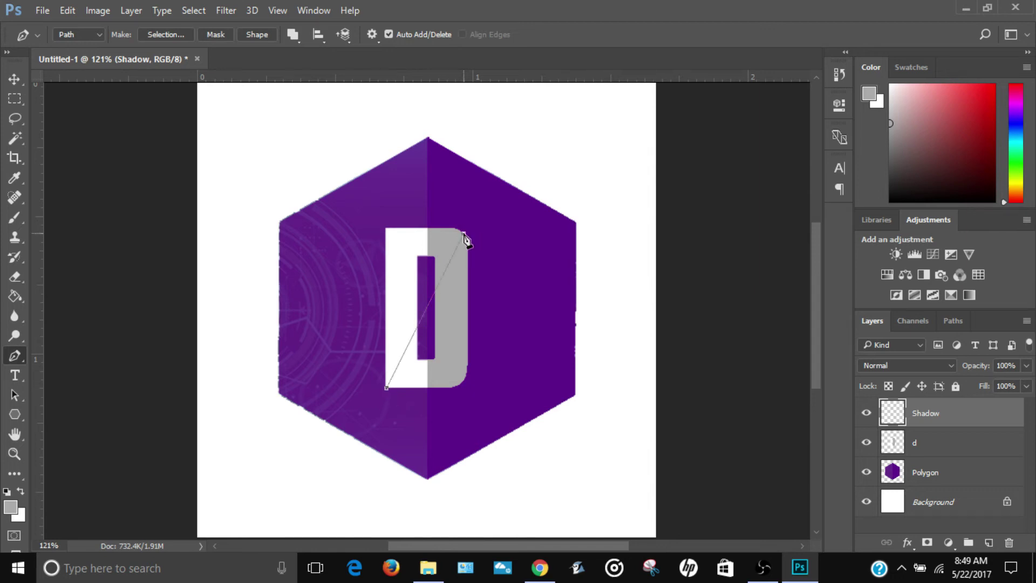
left_click(585, 395)
left_click(479, 494)
left_click(387, 388)
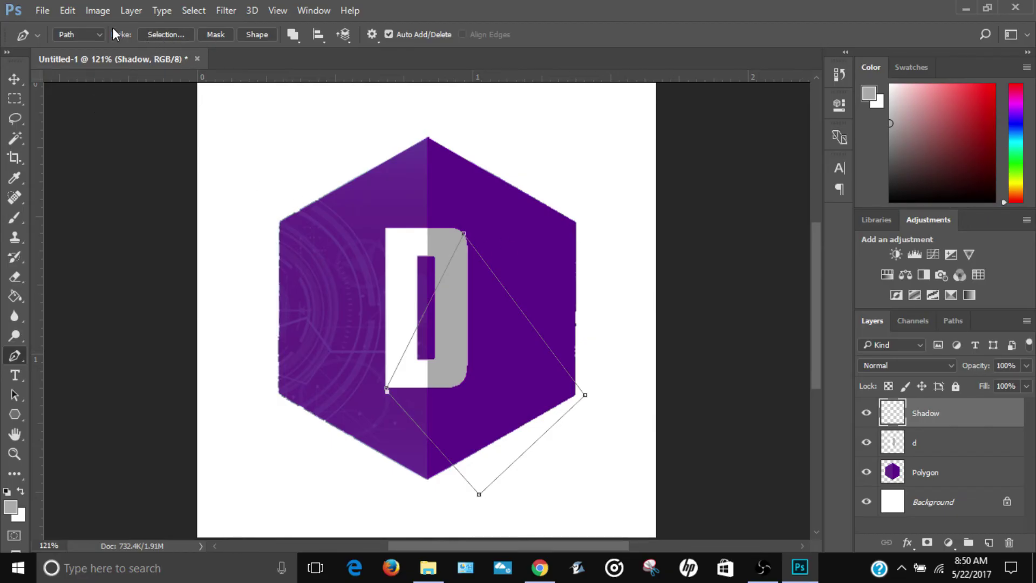
left_click(166, 35)
left_click(595, 157)
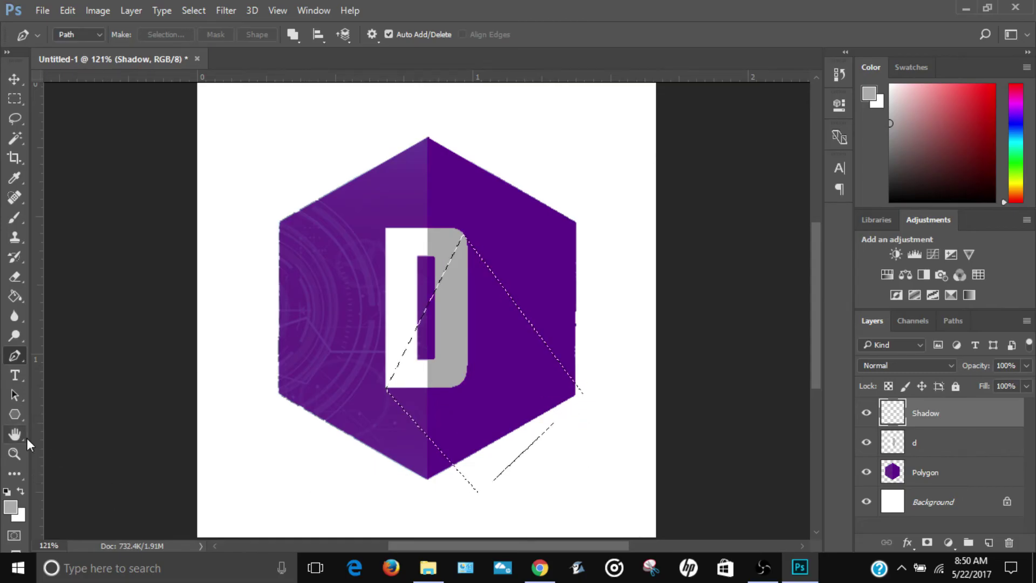
- Set the foreground colour to black 000000
left_click(10, 506)
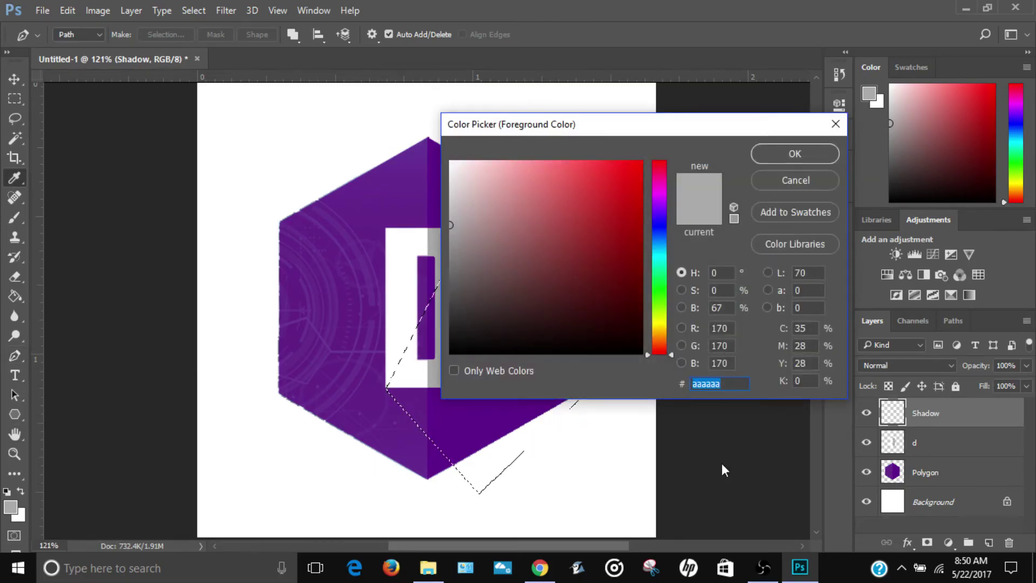
type("000000")
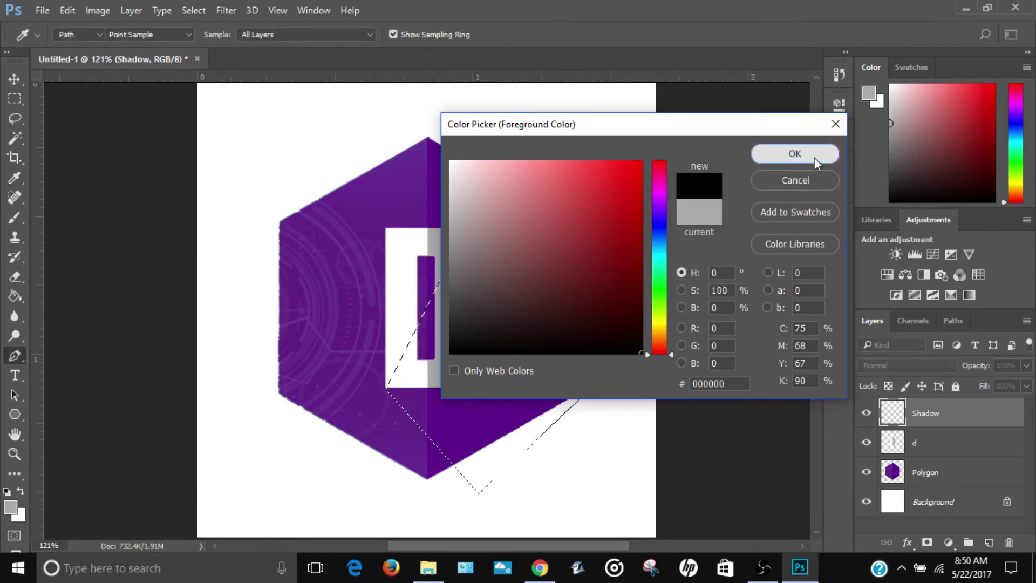
left_click(813, 157)
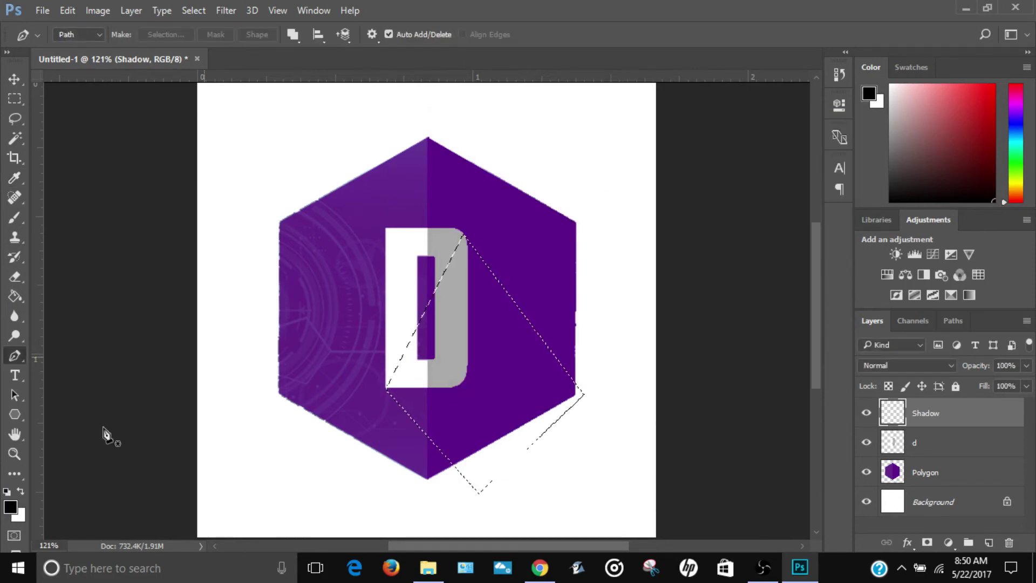
left_click(13, 296)
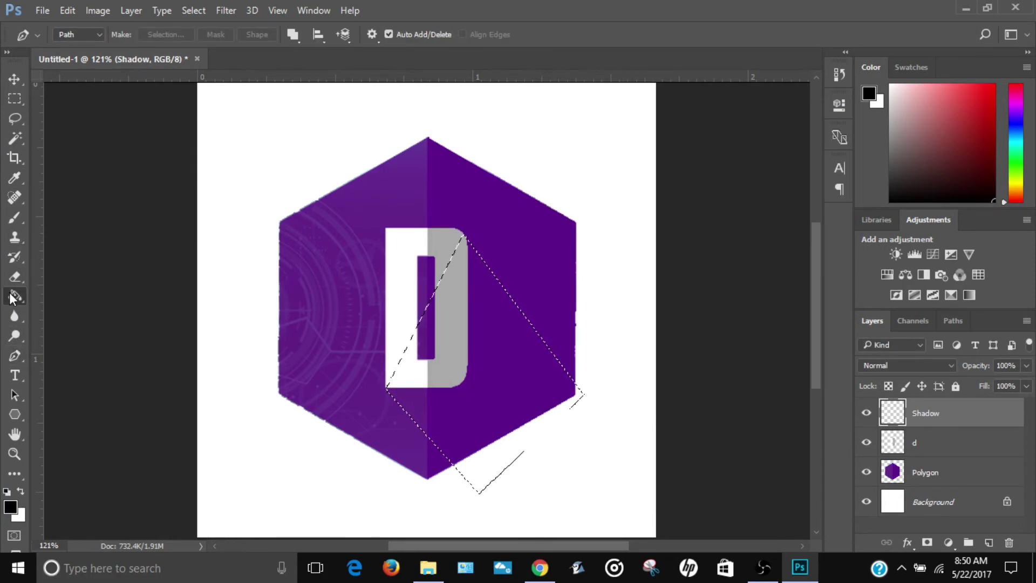
- Fill the selection black on Shadow, move Shadow below d, and deselect
left_click(506, 369)
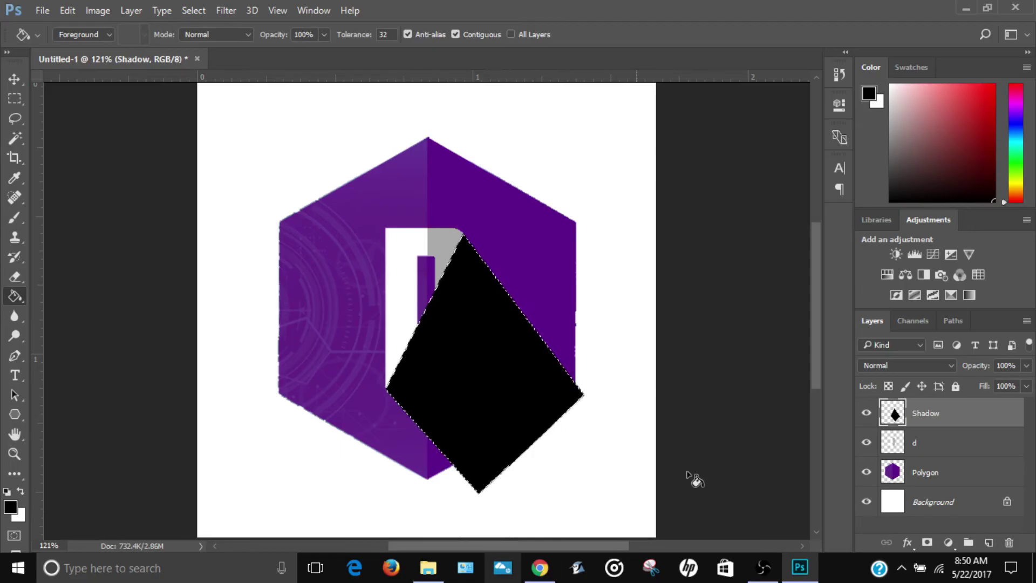
left_click_drag(934, 417, 966, 465)
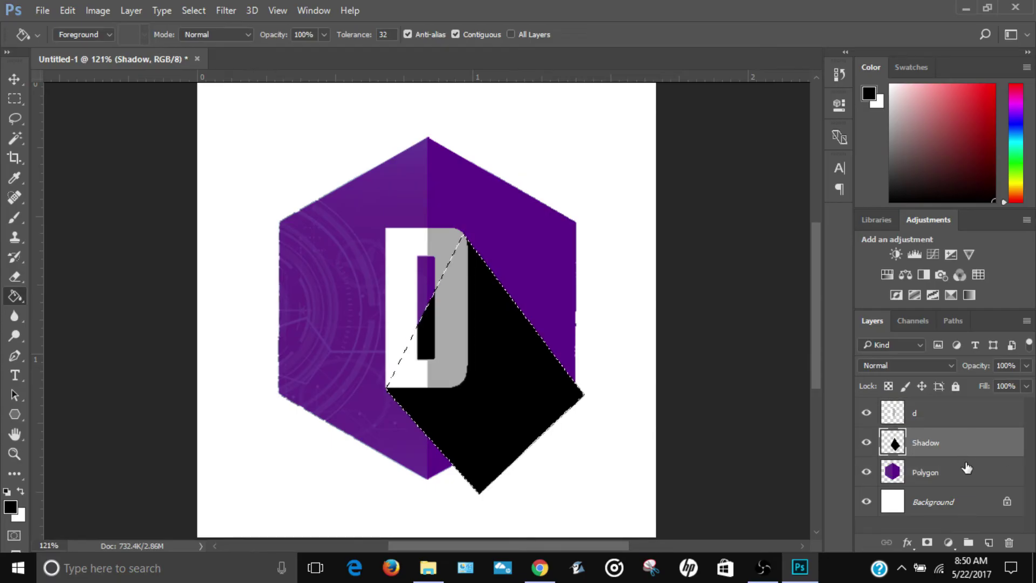
left_click(192, 10)
left_click(226, 44)
left_click(929, 474)
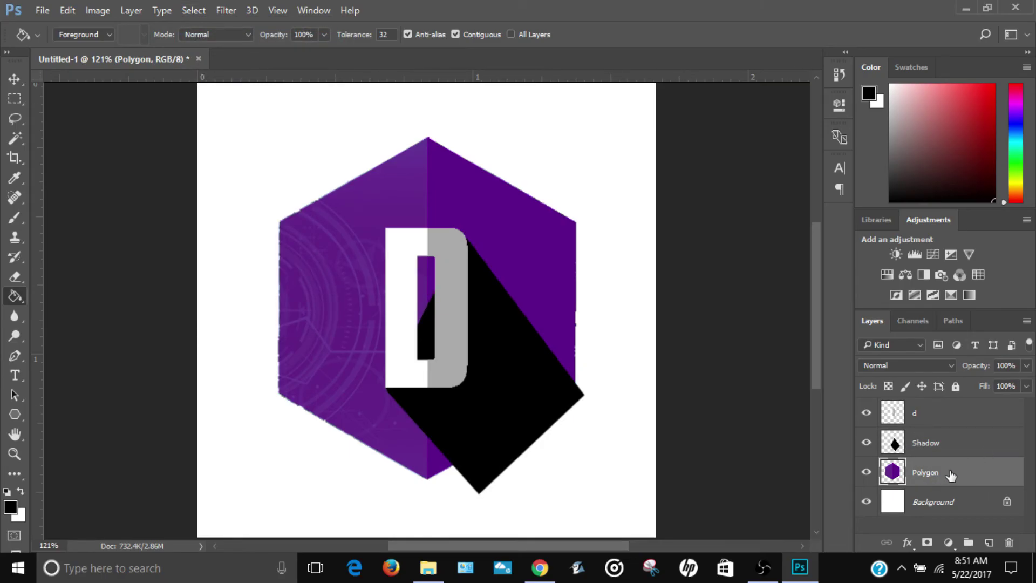
right_click(894, 473)
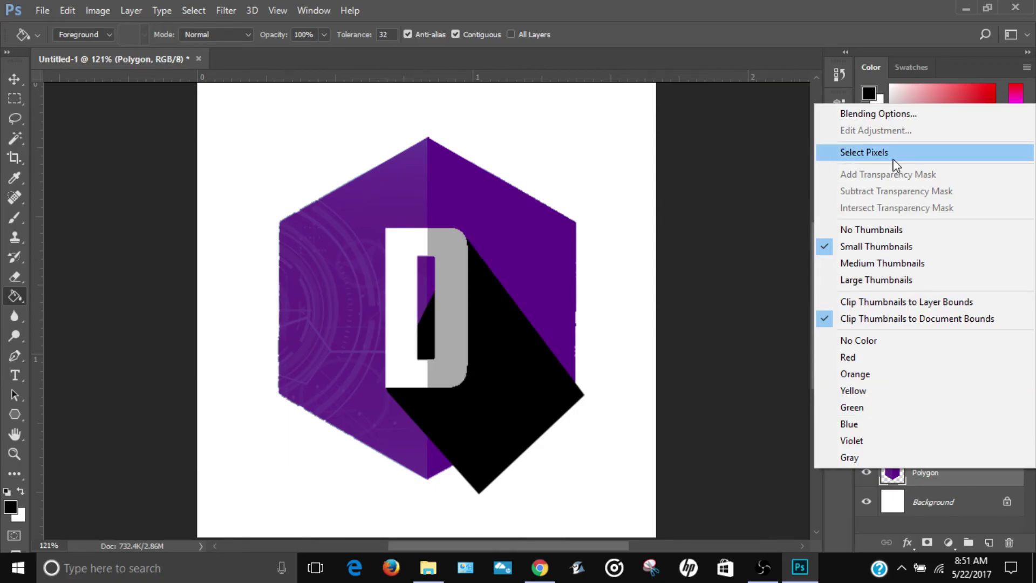
- Delete the parts of the Shadow layer outside the hexagon
left_click(859, 153)
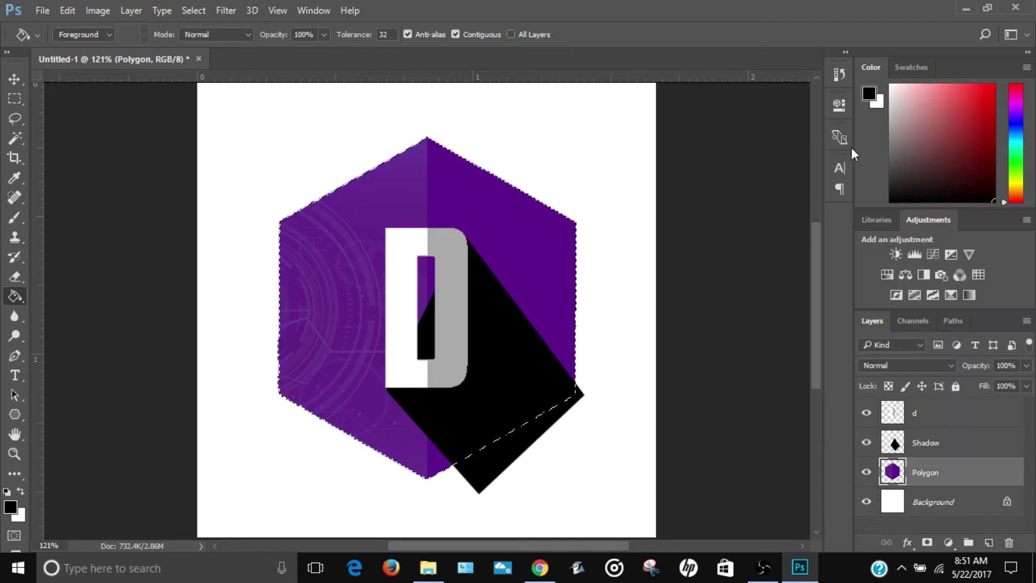
key("ctrl+shift+i")
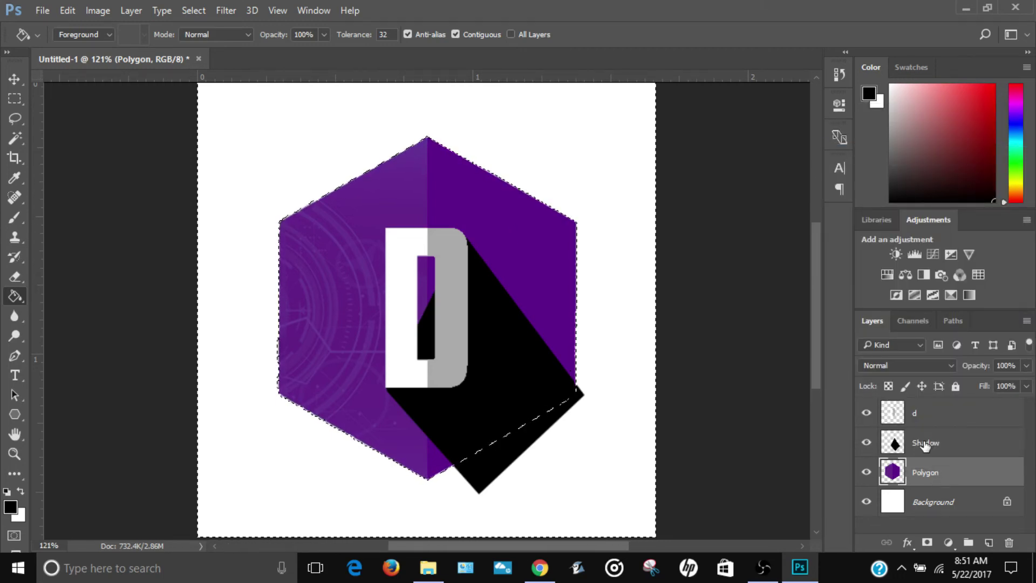
left_click(938, 443)
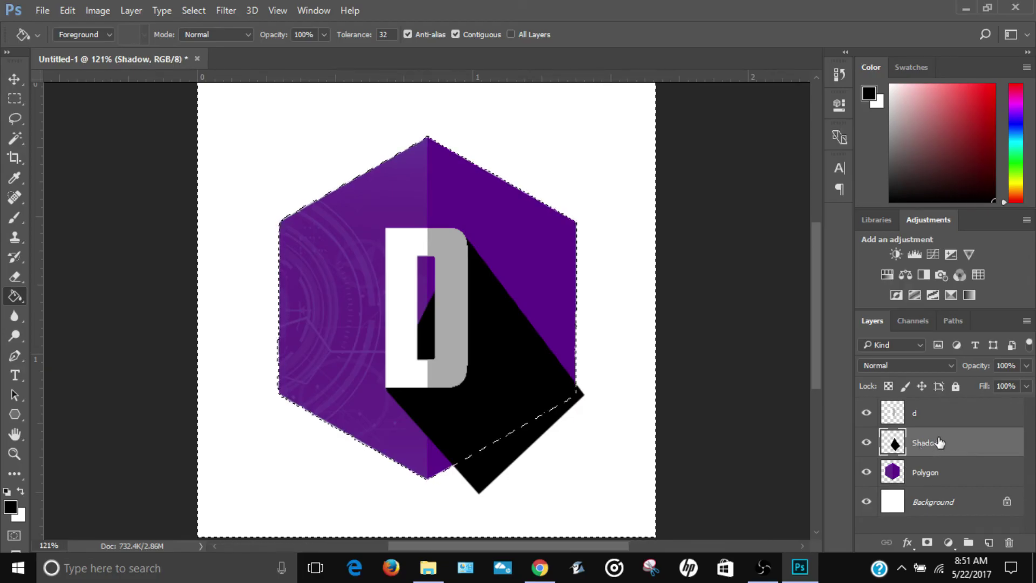
key("Delete")
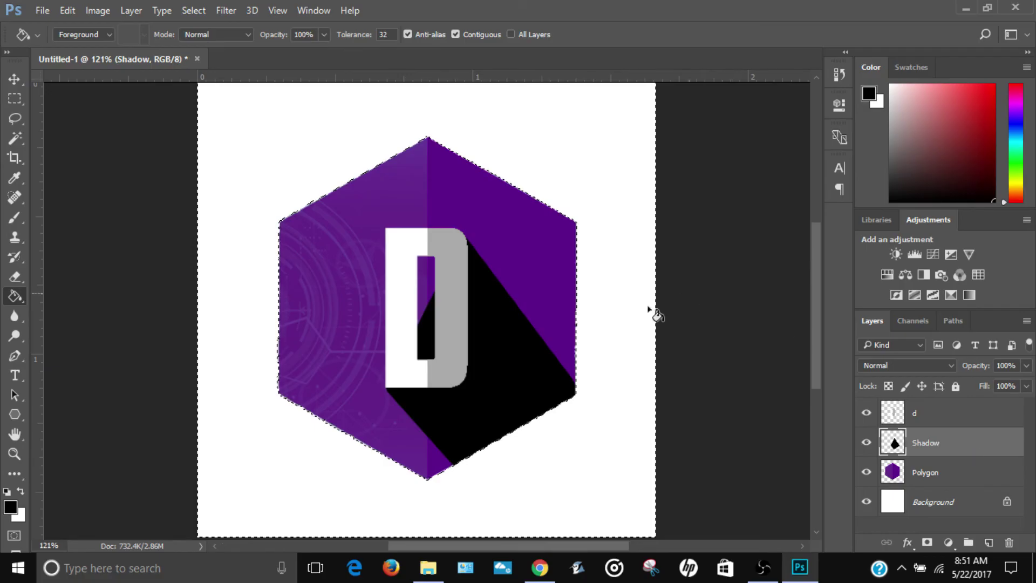
left_click(193, 10)
left_click(210, 46)
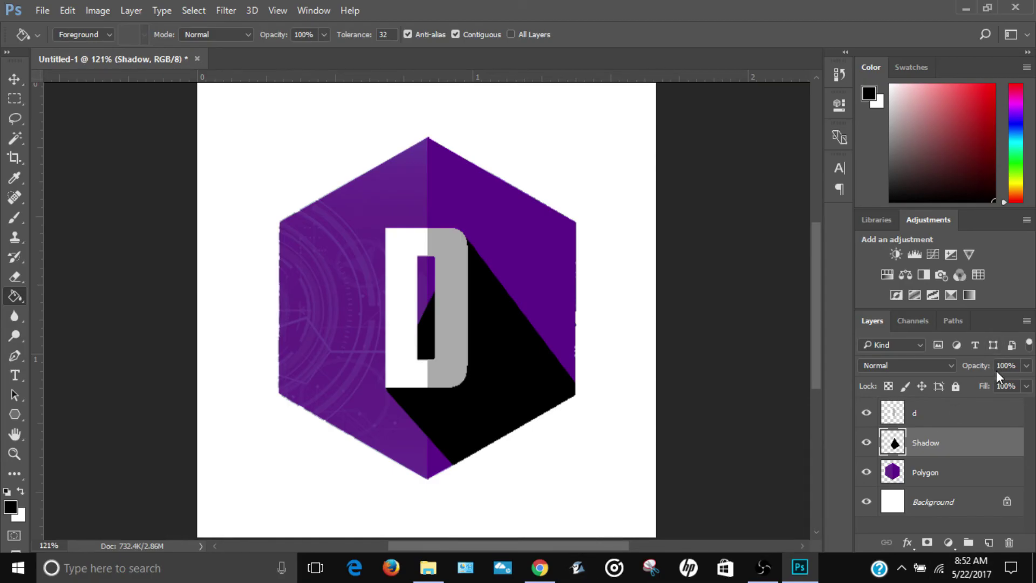
- Set the Shadow layer's opacity to 40%
left_click_drag(987, 372, 940, 408)
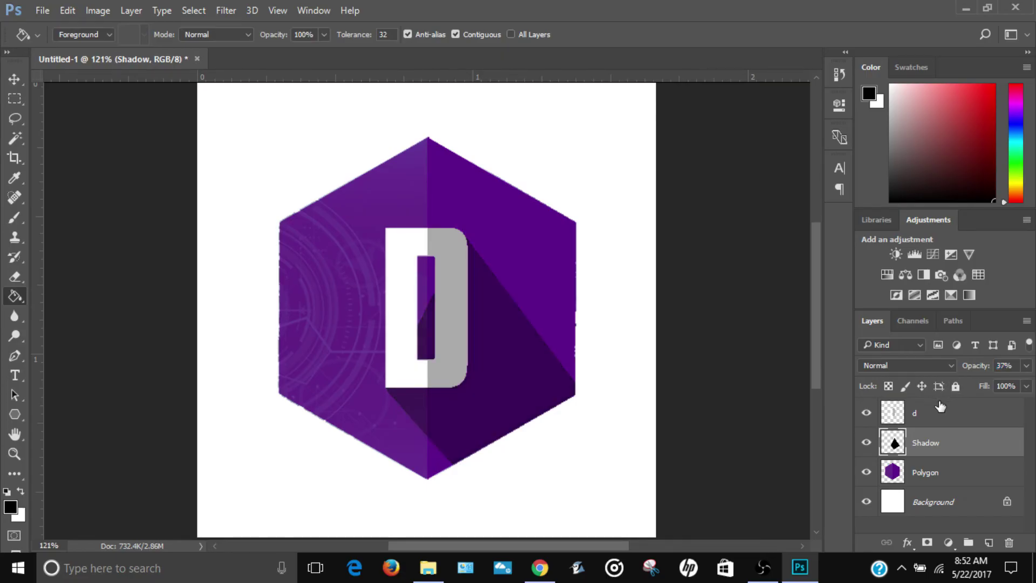
left_click(1011, 371)
type("40")
key("Return")
left_click(934, 413)
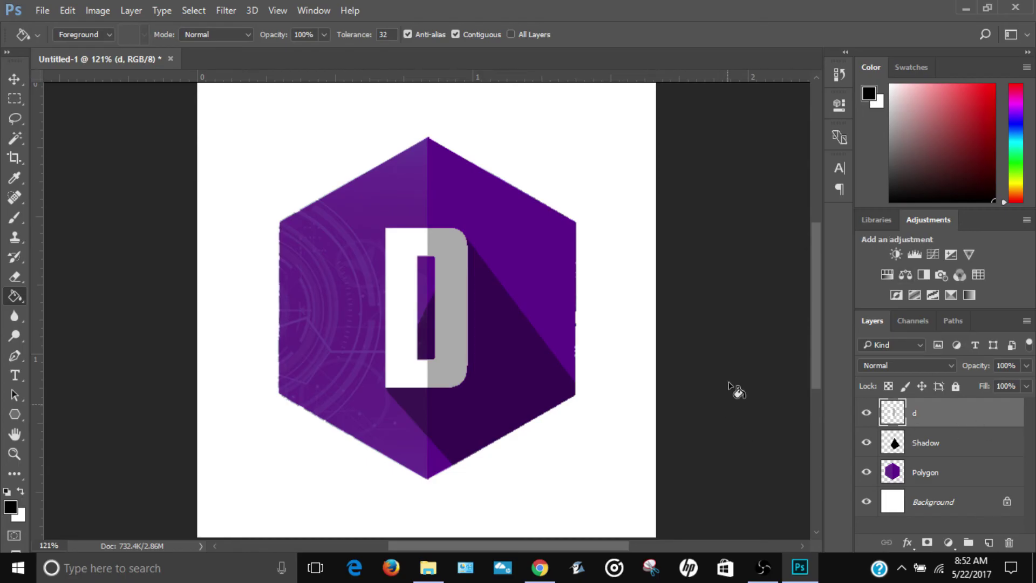
- Add a Curves adjustment with an S-curve that darkens midtones and lifts highlights
left_click(937, 256)
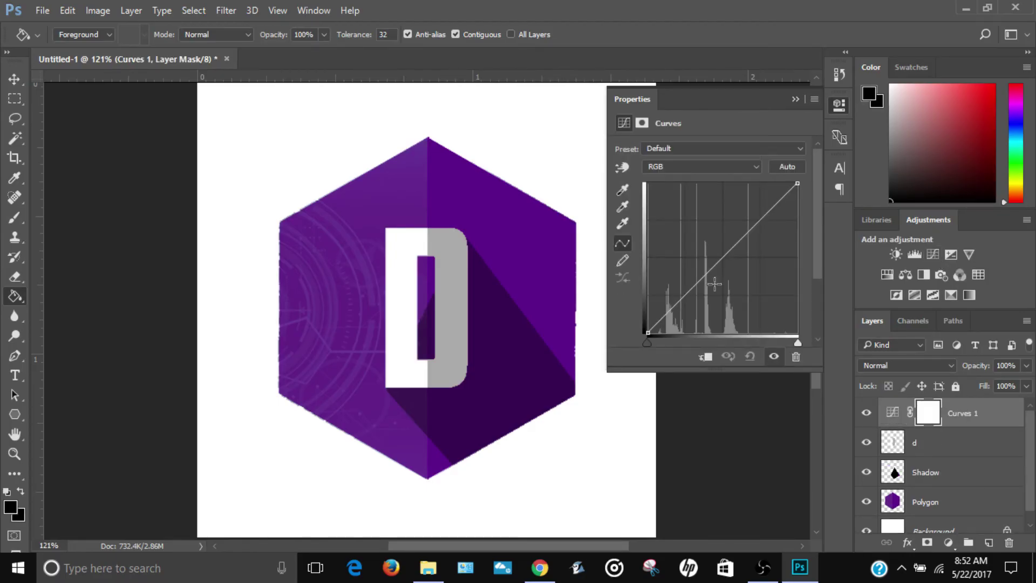
left_click_drag(696, 283, 704, 289)
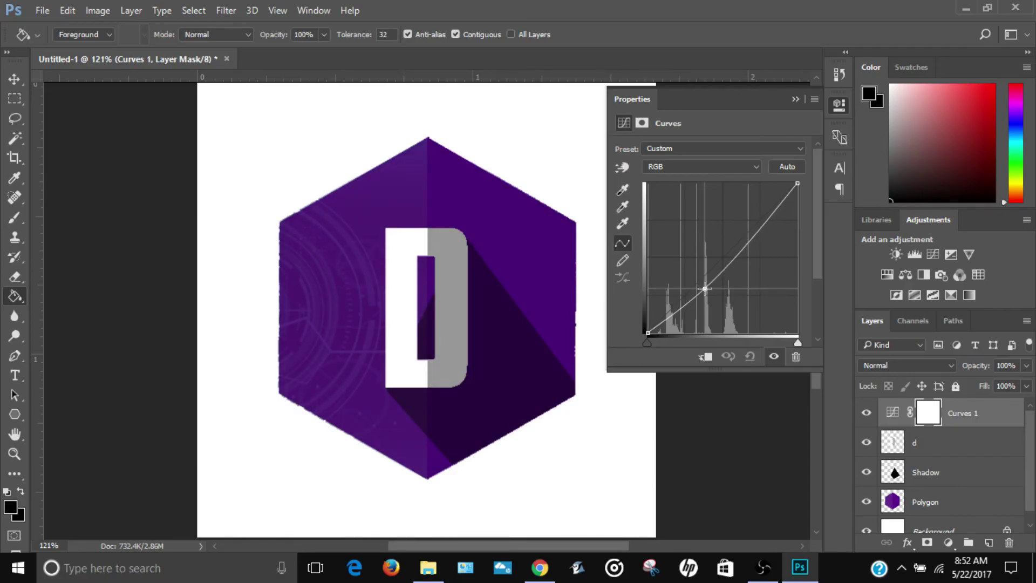
left_click_drag(750, 240, 747, 233)
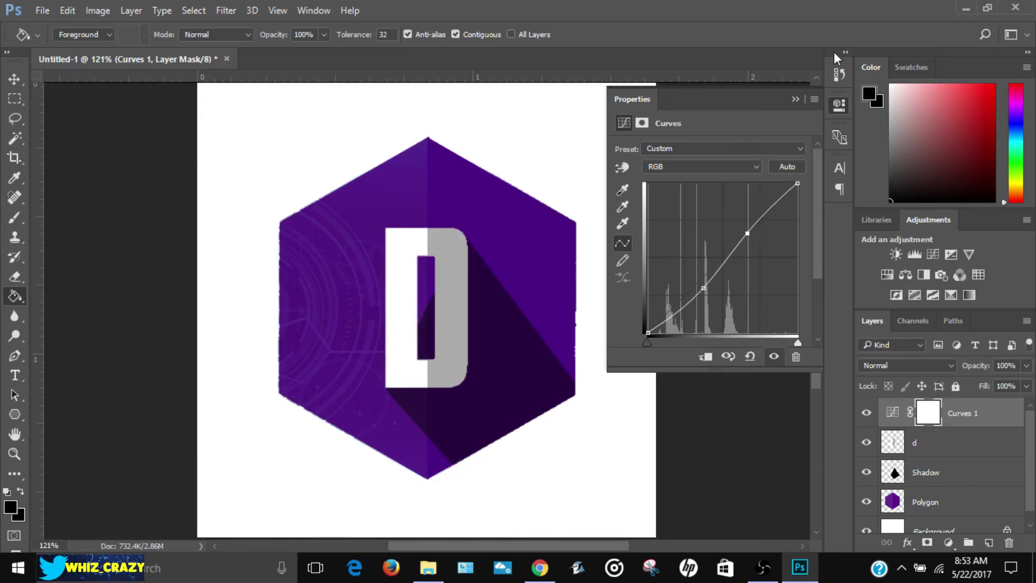
left_click(793, 99)
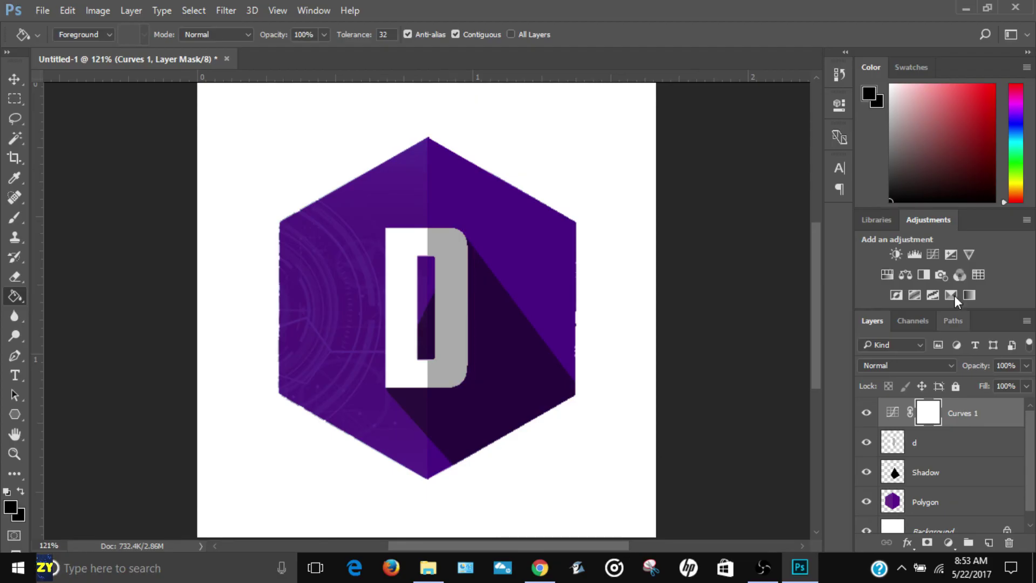
- Add a Color Balance adjustment shifting the midtones to warm the grey half
left_click(907, 277)
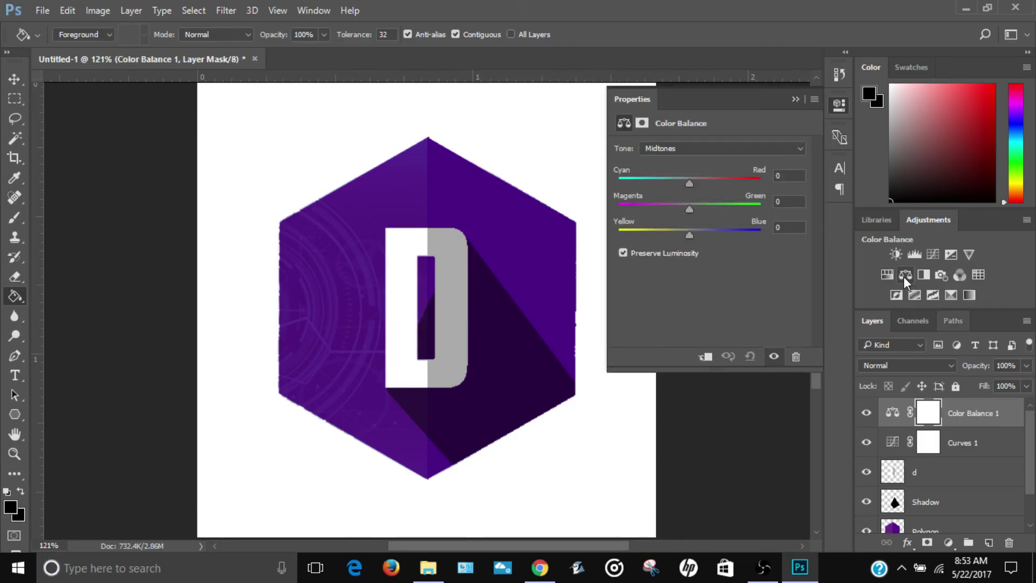
mouse_move(691, 183)
left_mouse_down()
mouse_move(777, 181)
mouse_move(709, 182)
left_mouse_up()
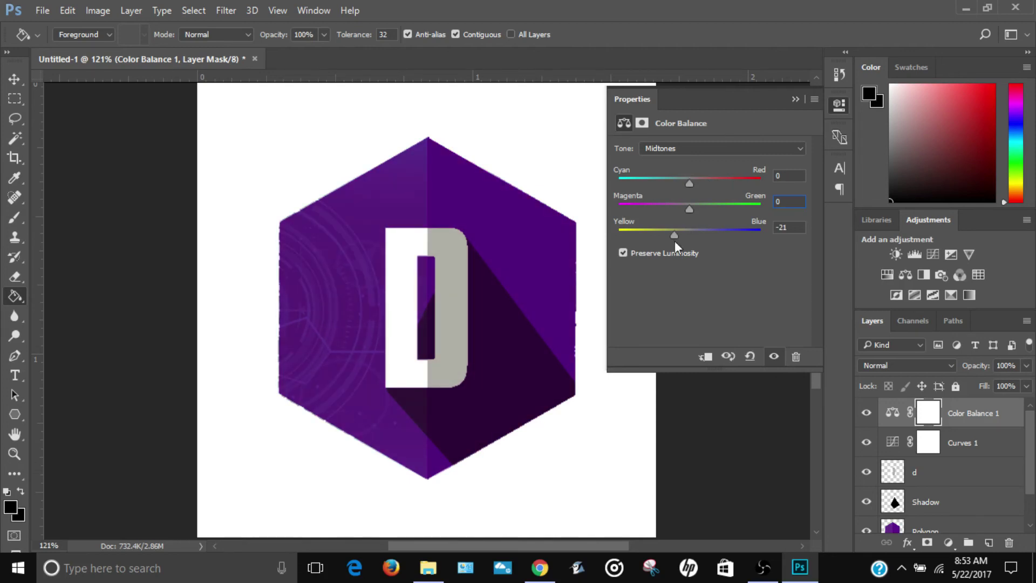
left_click(794, 100)
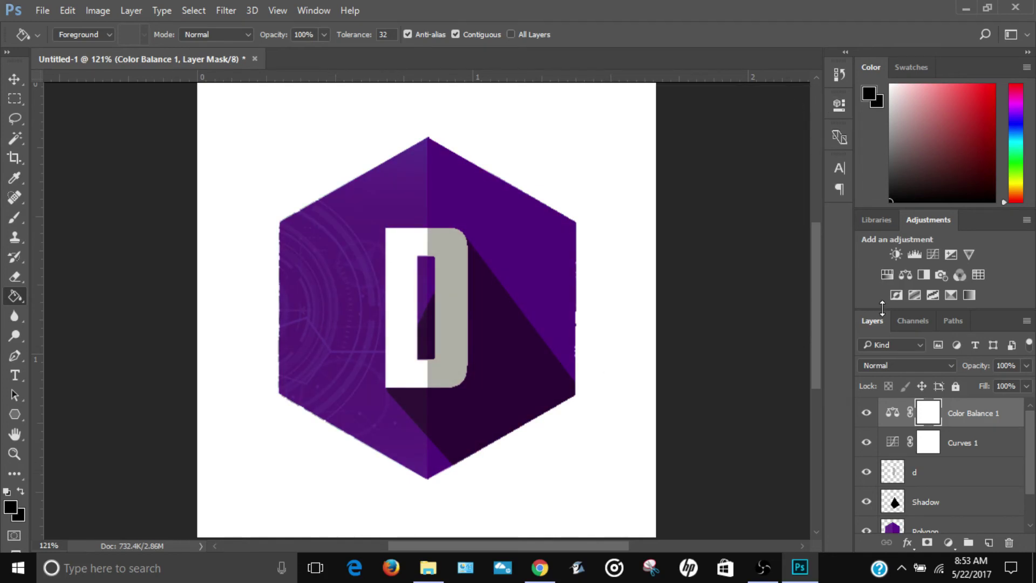
- Add a Hue/Saturation adjustment shifting the hue, and hide the white Background layer
left_click(887, 277)
left_click_drag(709, 205, 835, 193)
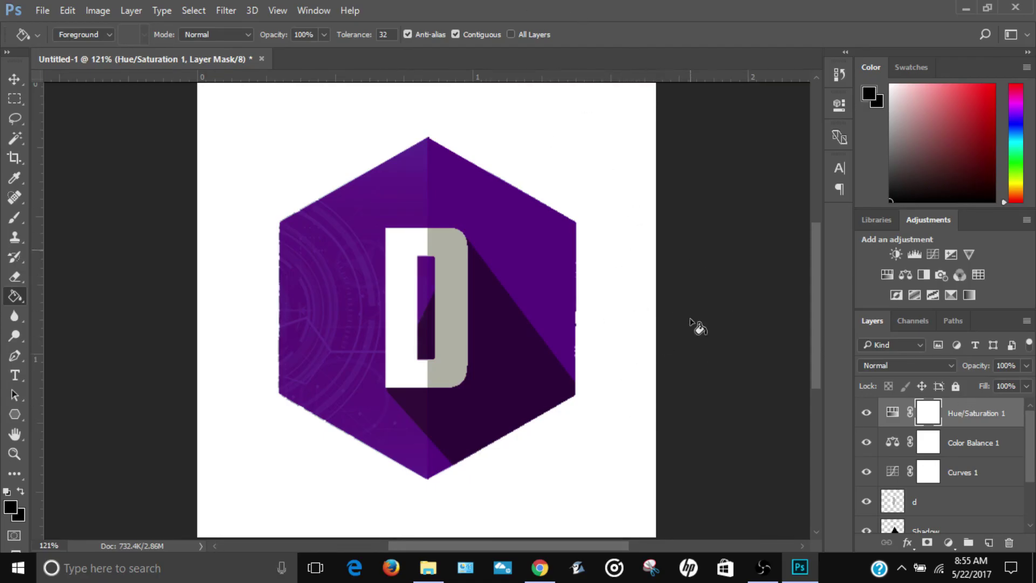
scroll(944, 464, "down", 3)
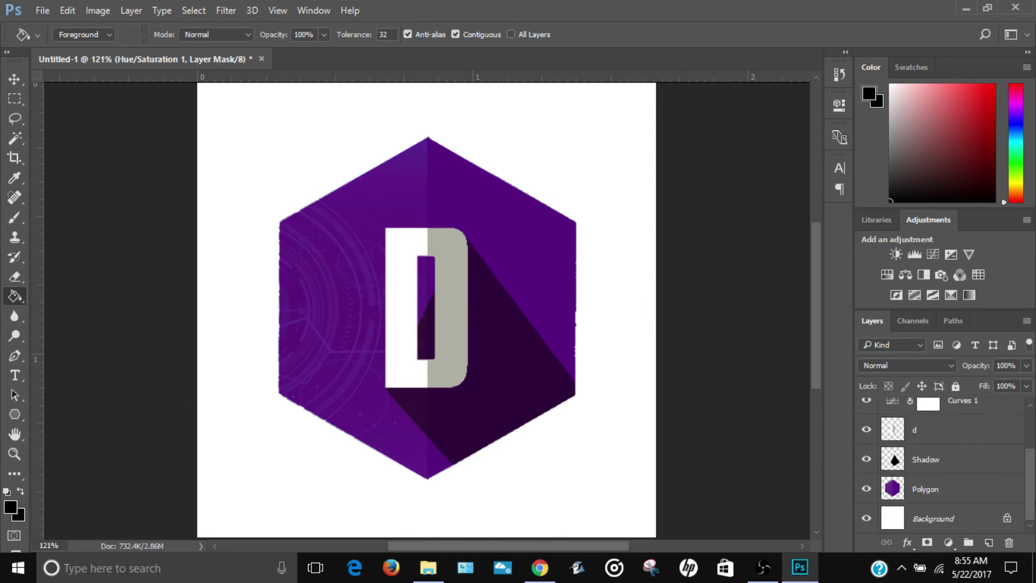
left_click(868, 518)
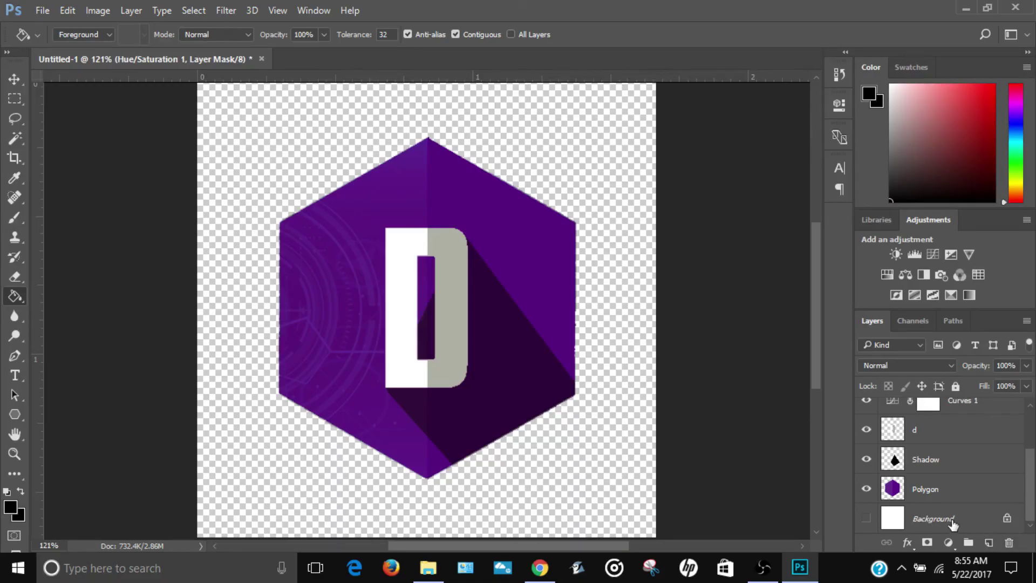
- Select the Background layer and open Export As for a 500 × 500 transparent PNG
left_click(953, 520)
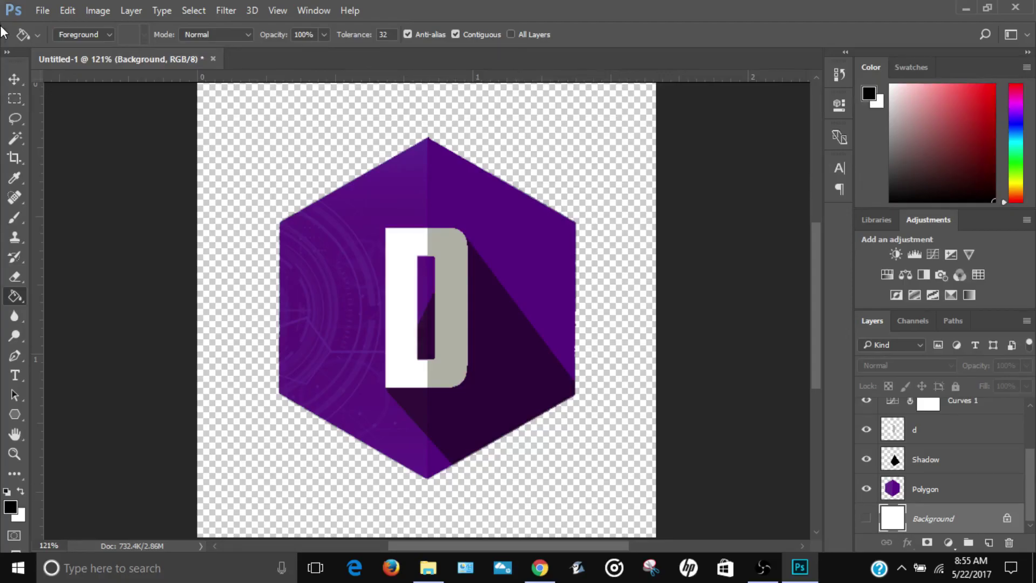
left_click(43, 10)
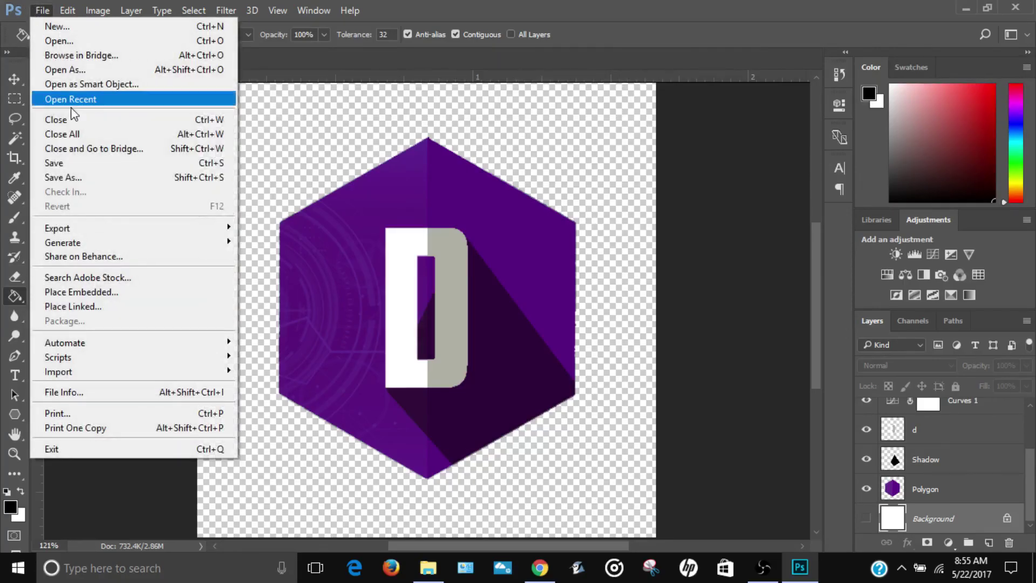
mouse_move(115, 228)
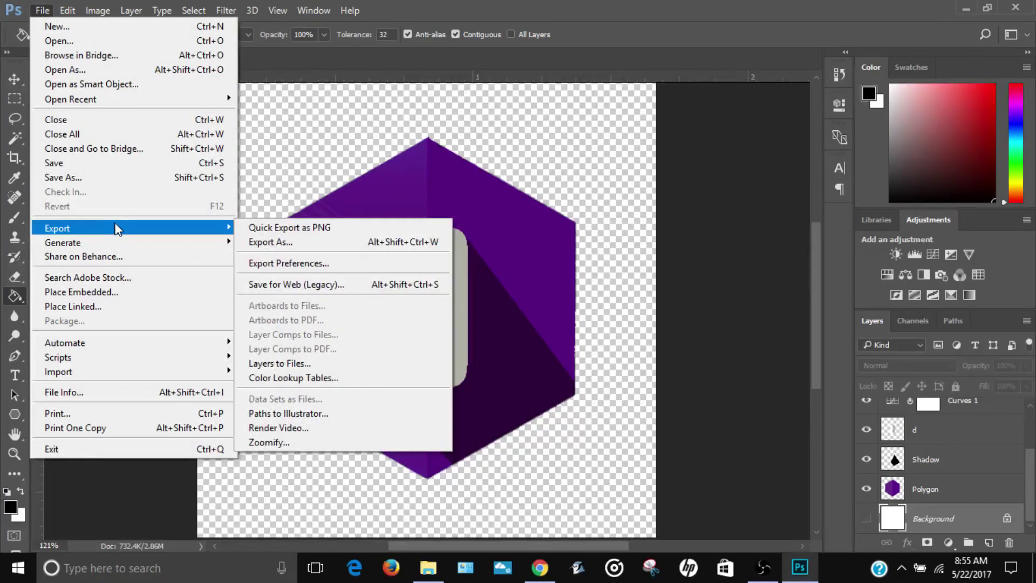
left_click(278, 249)
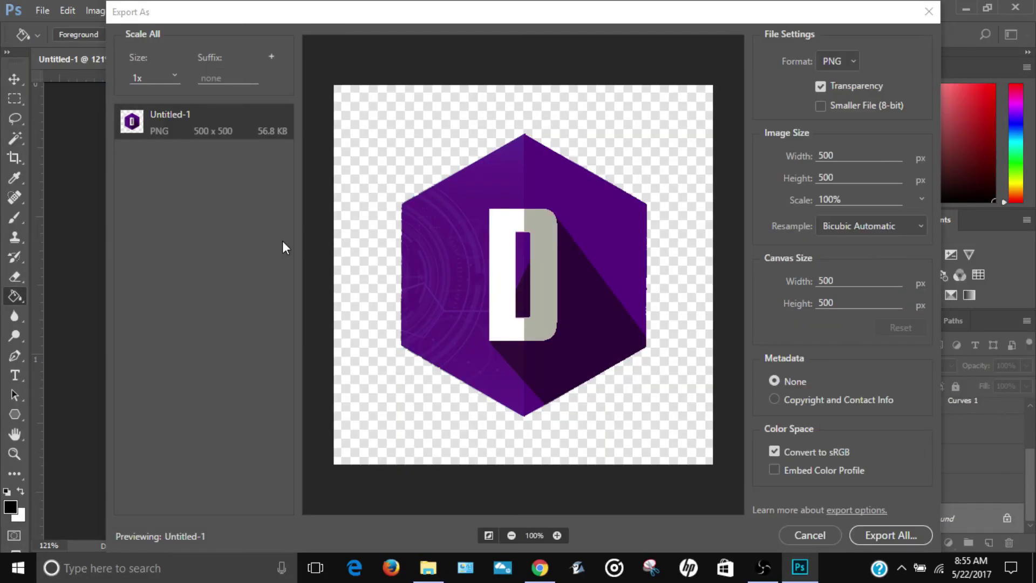